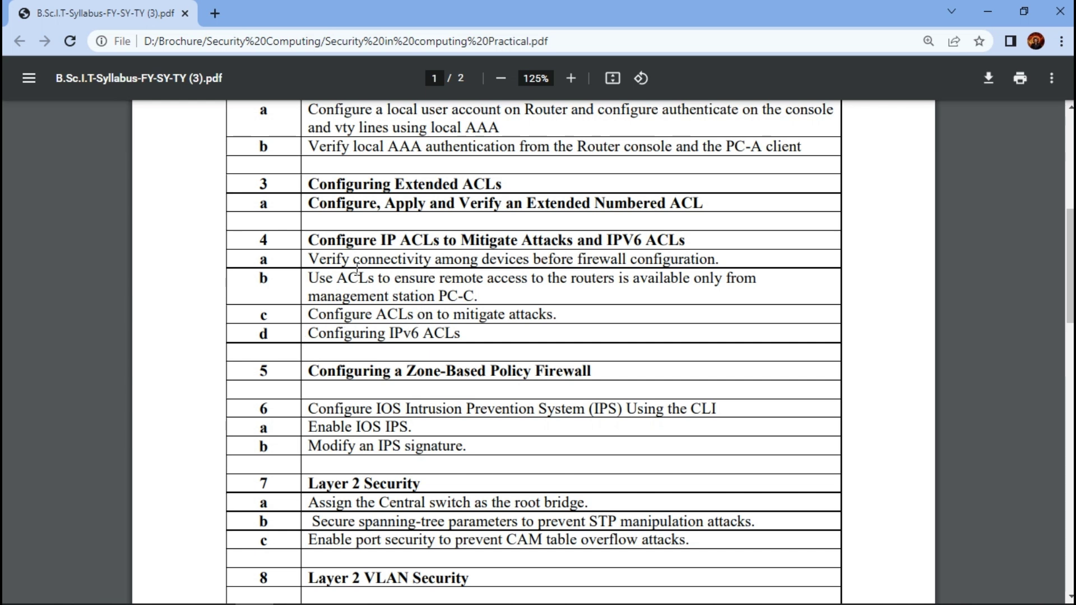
# Highlight 'Verify' and the whole task 4a line, then 'PC-C' in task 4b of Practical 4.
pyautogui.doubleClick(342, 258)
pyautogui.click(361, 262)
pyautogui.tripleClick(365, 262)
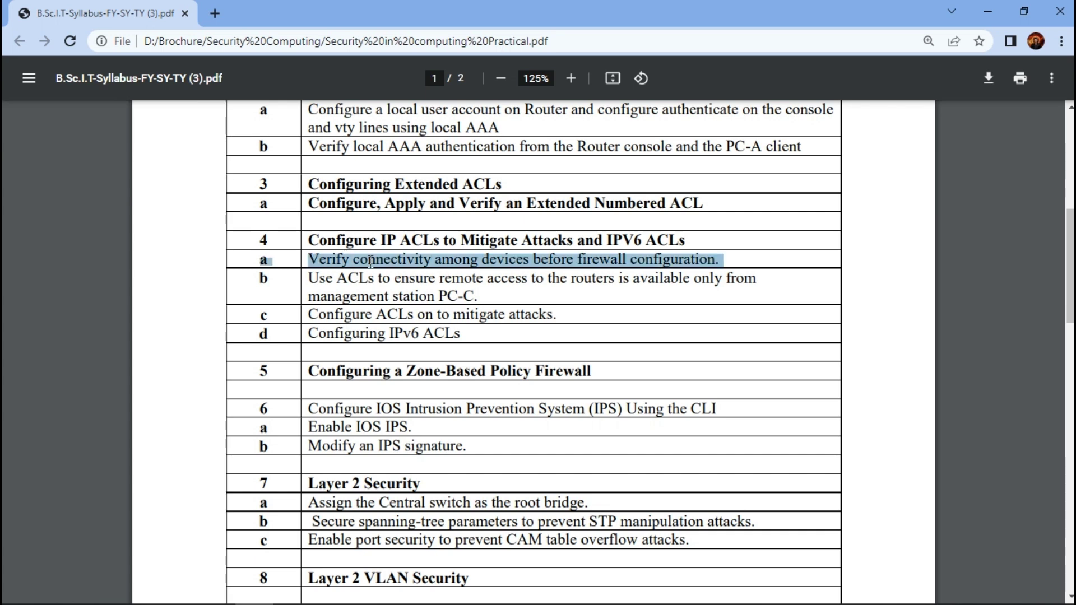
pyautogui.click(407, 299)
pyautogui.doubleClick(455, 296)
pyautogui.click(478, 296)
pyautogui.moveTo(478, 296); pyautogui.dragTo(463, 296)
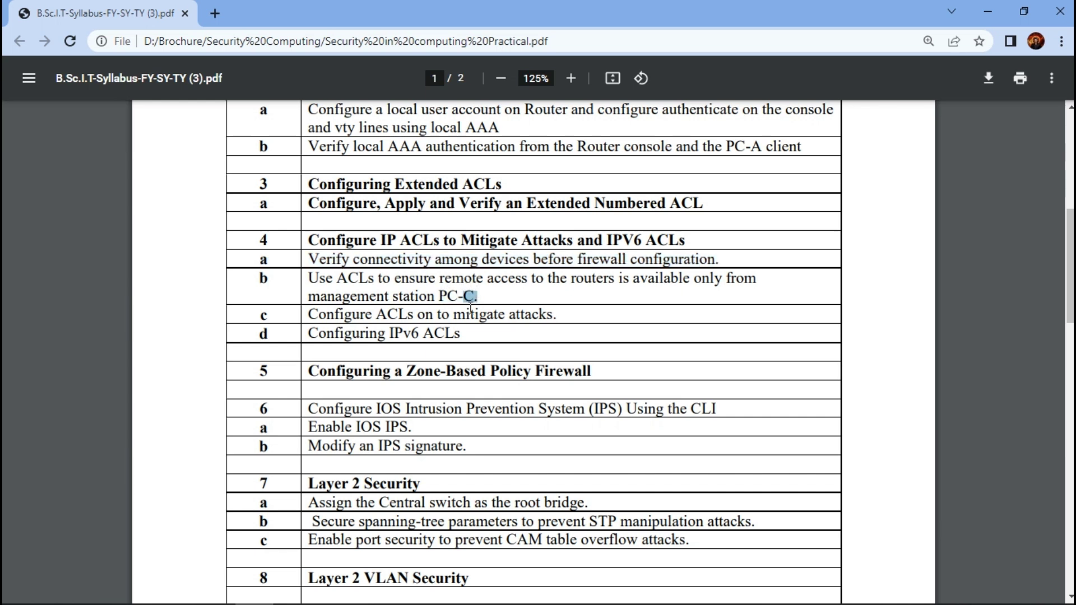
# Highlight 'ACLs' in tasks 4c and 4d, then bring the Packet Tracer topology forward.
pyautogui.doubleClick(407, 313)
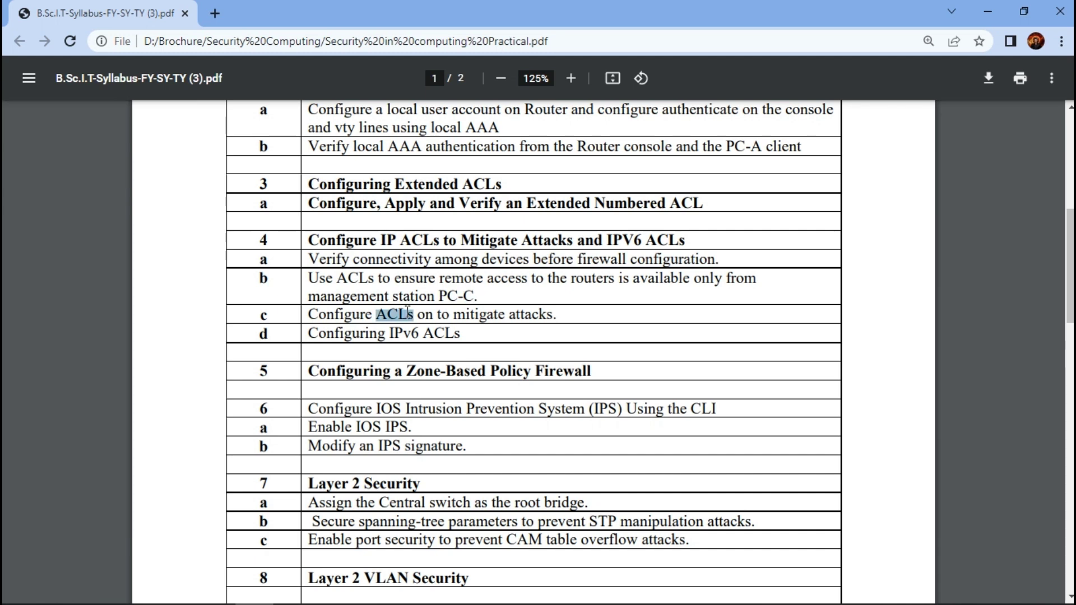
pyautogui.click(459, 314)
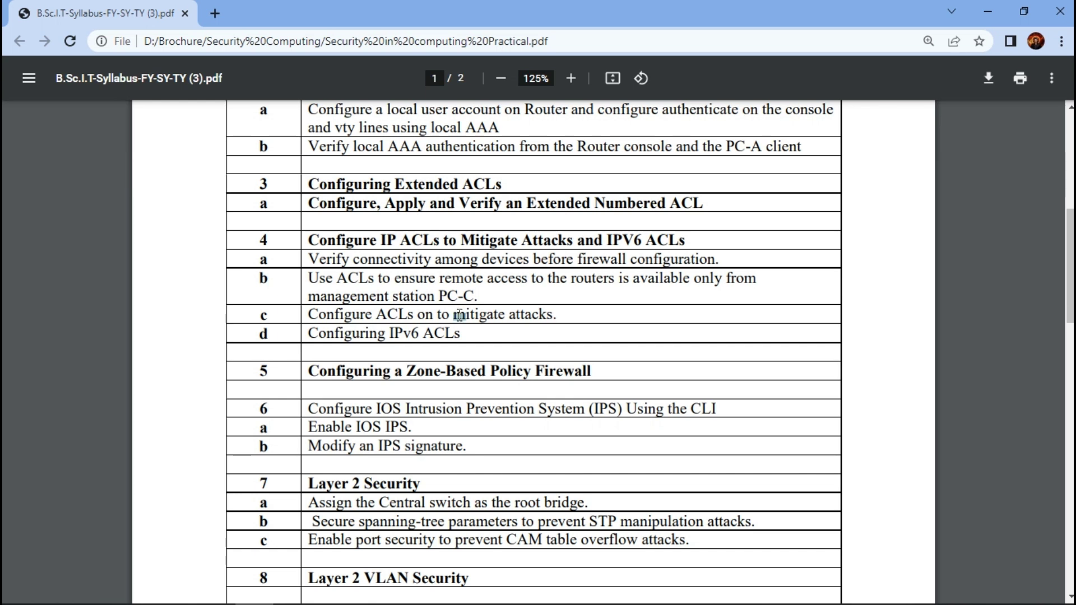
pyautogui.moveTo(459, 316); pyautogui.dragTo(471, 313)
pyautogui.click(429, 337)
pyautogui.doubleClick(429, 337)
pyautogui.click(408, 335)
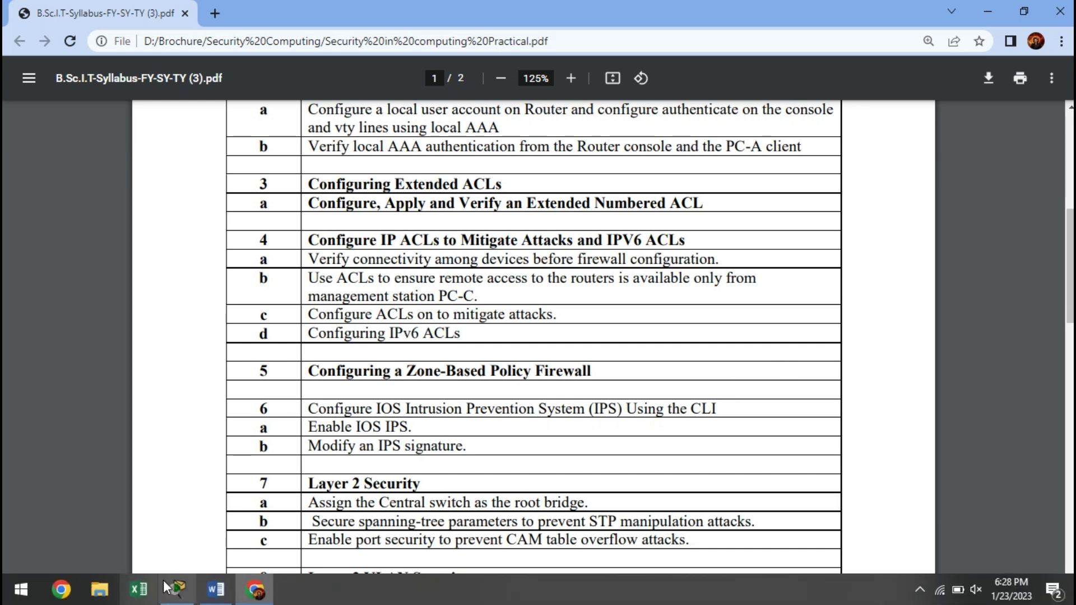
pyautogui.click(167, 587)
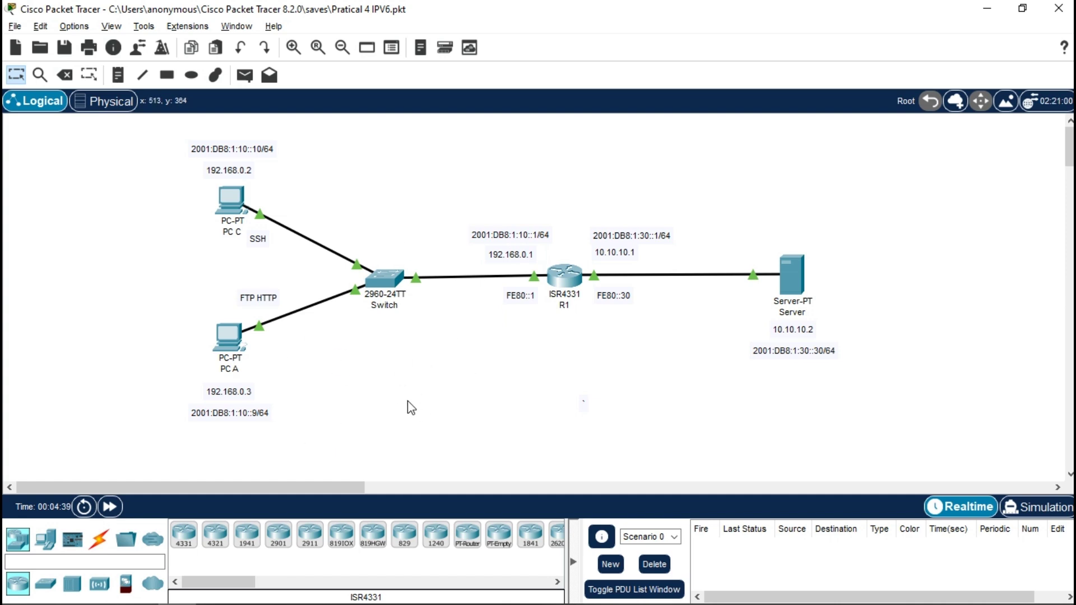
pyautogui.doubleClick(253, 413)
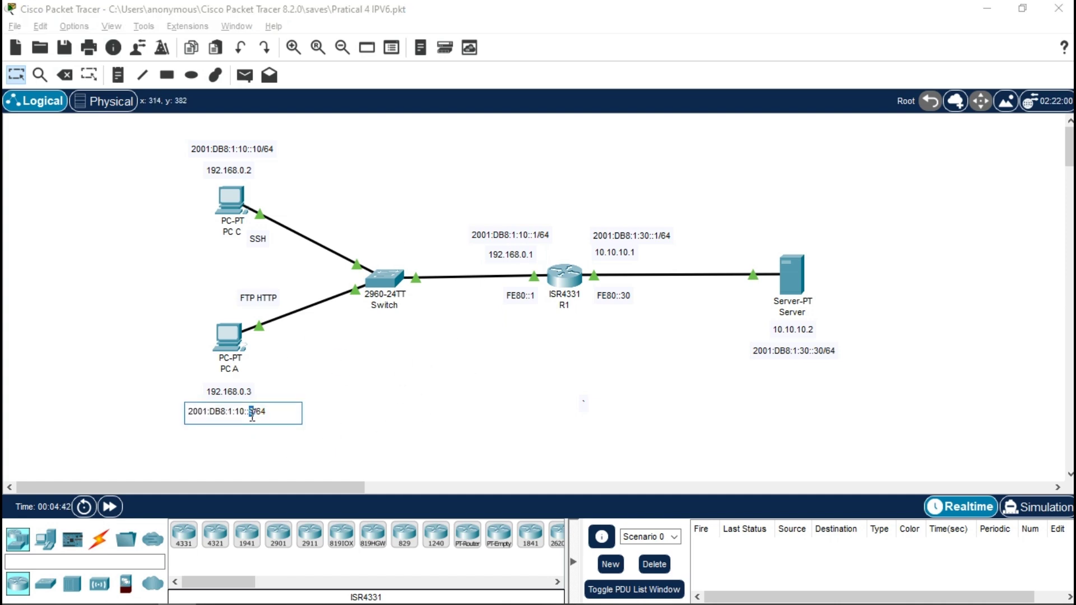
pyautogui.hotkey('ctrl', 'a')
pyautogui.hotkey('ctrl', 'c')
pyautogui.click(286, 384)
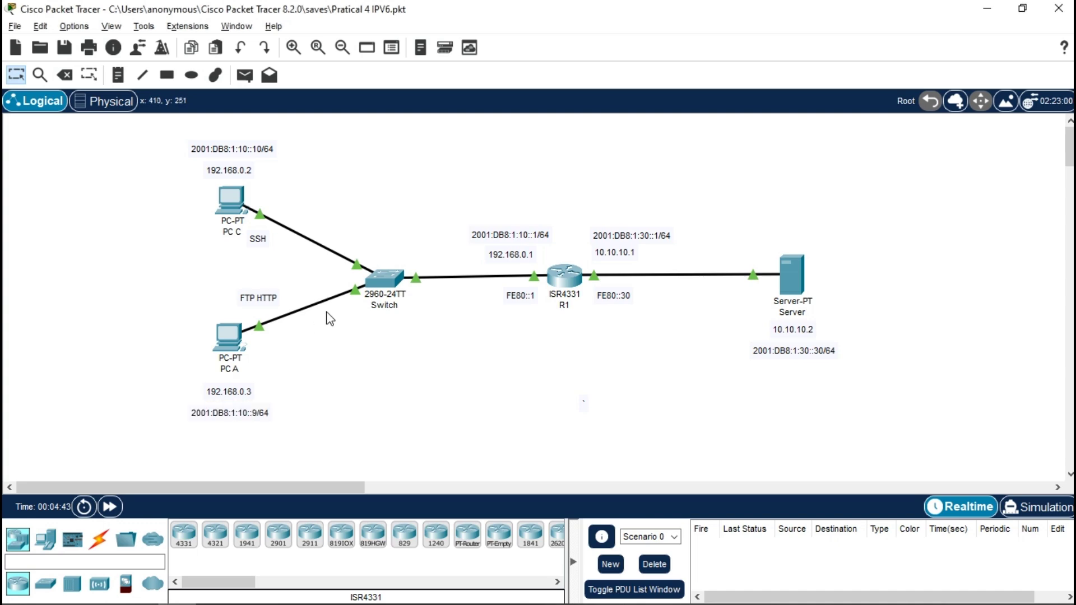
# Set PC A's IPv6 to 2001:DB8:1:10::9, prefix 64, gateway FE80::1, and close the window.
pyautogui.click(227, 338)
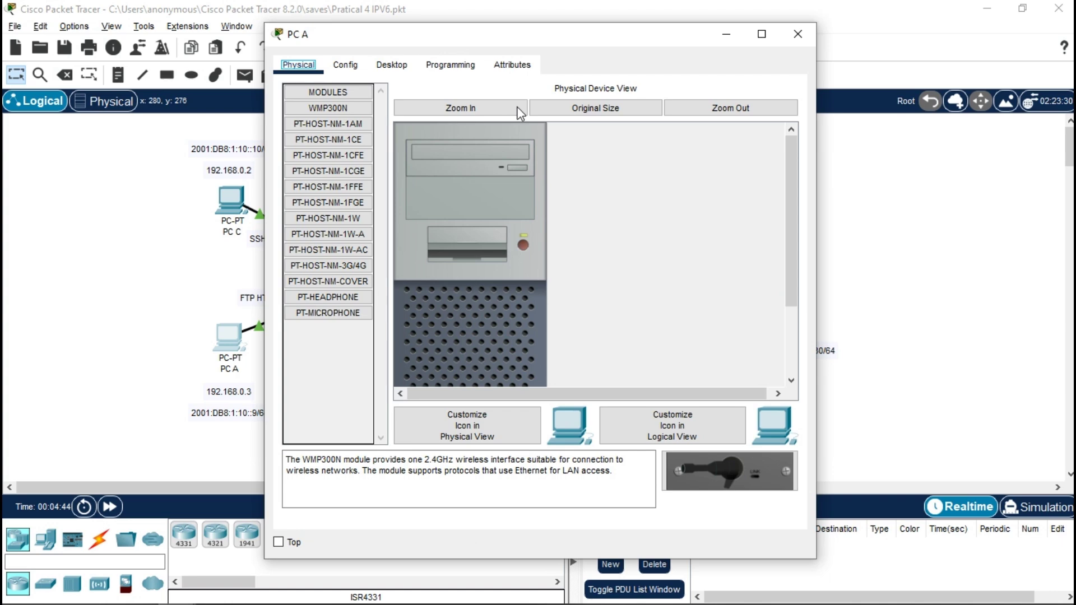
pyautogui.click(391, 65)
pyautogui.click(325, 115)
pyautogui.click(475, 299)
pyautogui.hotkey('ctrl', 'v')
pyautogui.press('BackSpace')
pyautogui.press('BackSpace')
pyautogui.press('Tab')
pyautogui.write('64')
pyautogui.press('Tab')
pyautogui.press('Tab')
pyautogui.write('FE80')
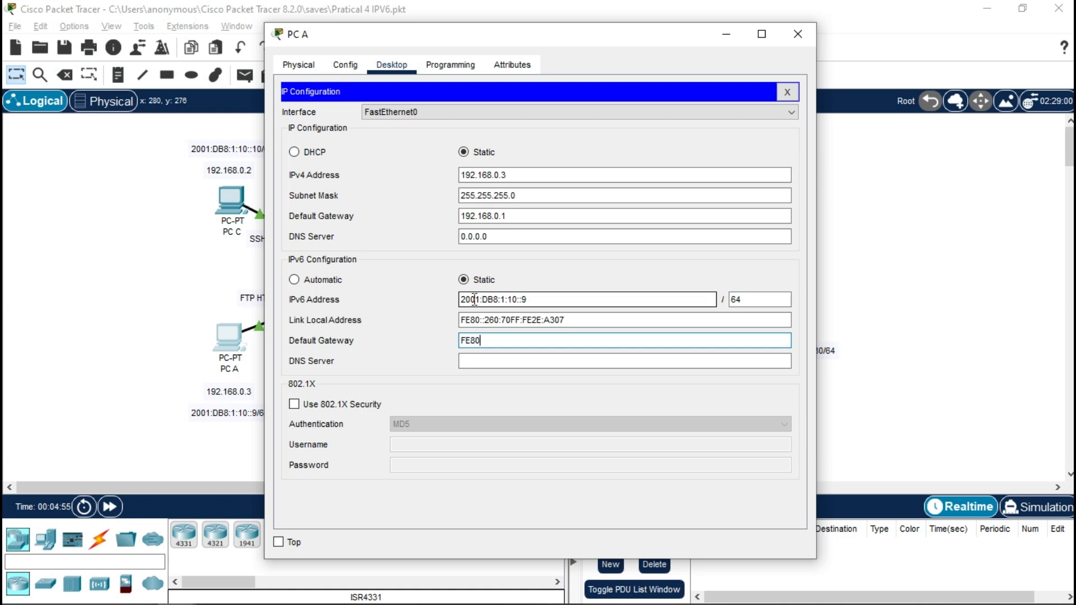
pyautogui.write('::1')
pyautogui.press('Tab')
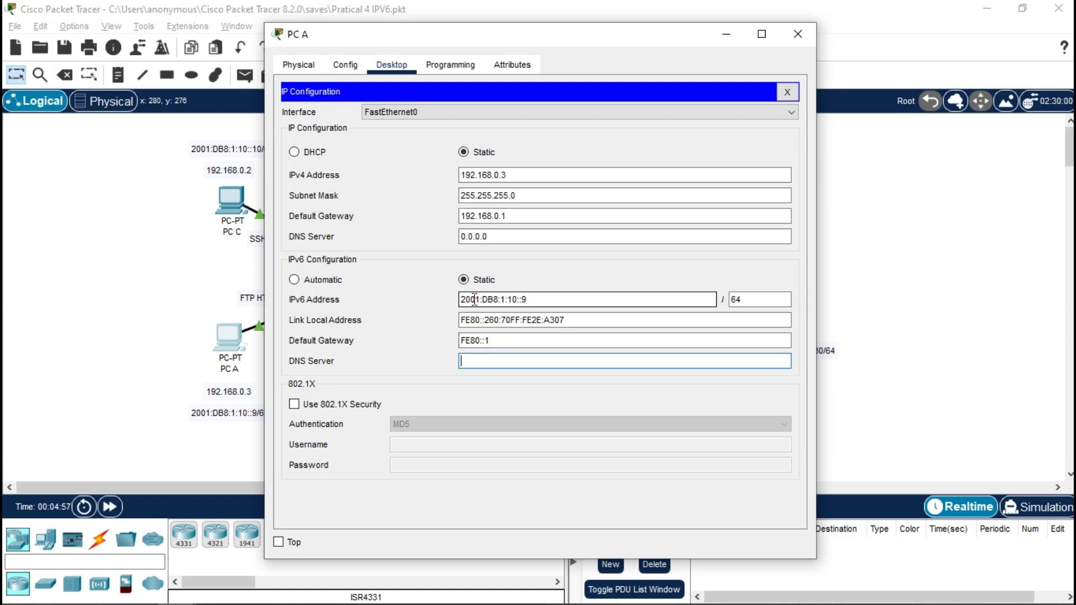
pyautogui.click(798, 34)
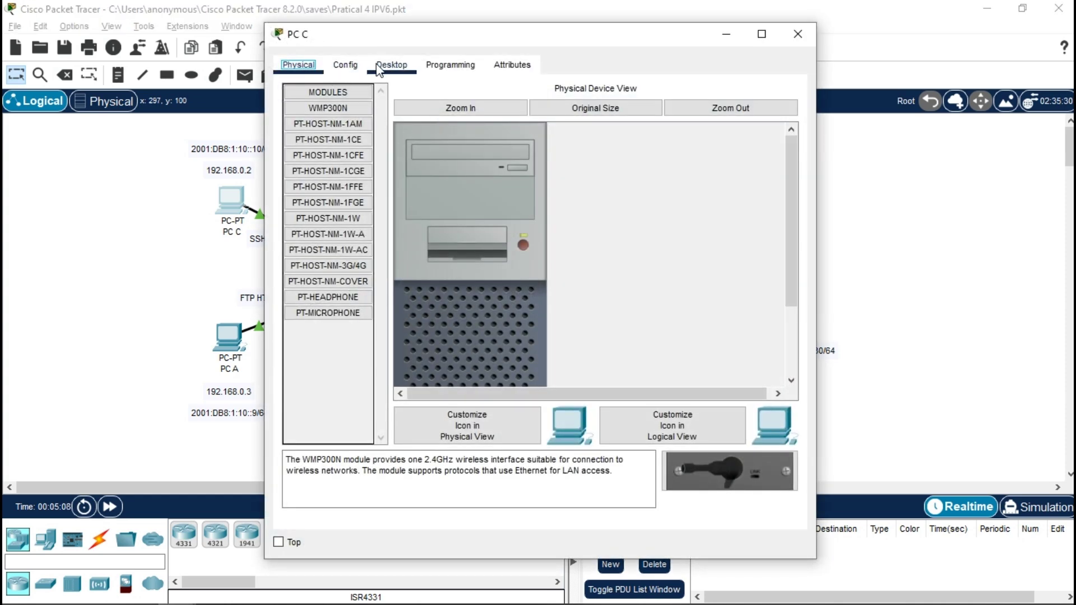
# Paste and edit PC C's IPv6 address to 2001:DB8:1:10::10 in IP Configuration.
pyautogui.click(390, 65)
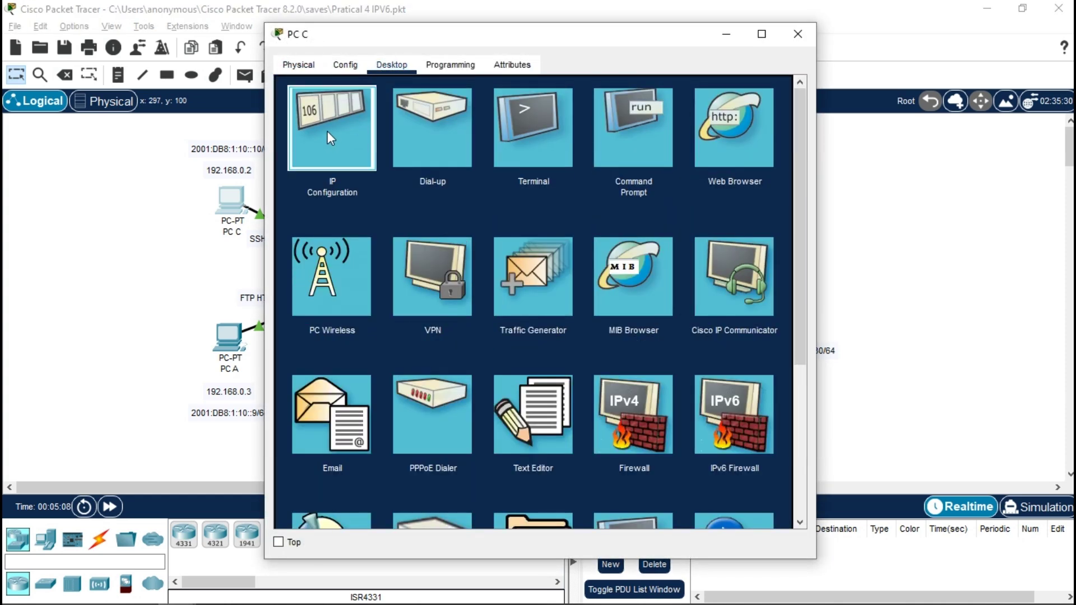
pyautogui.click(328, 137)
pyautogui.click(547, 299)
pyautogui.hotkey('ctrl', 'v')
pyautogui.press('BackSpace')
pyautogui.press('BackSpace')
pyautogui.press('BackSpace')
pyautogui.press('BackSpace')
pyautogui.write('10')
# Give PC C prefix length 64 and default gateway FE80::1, then close its window.
pyautogui.press('Tab')
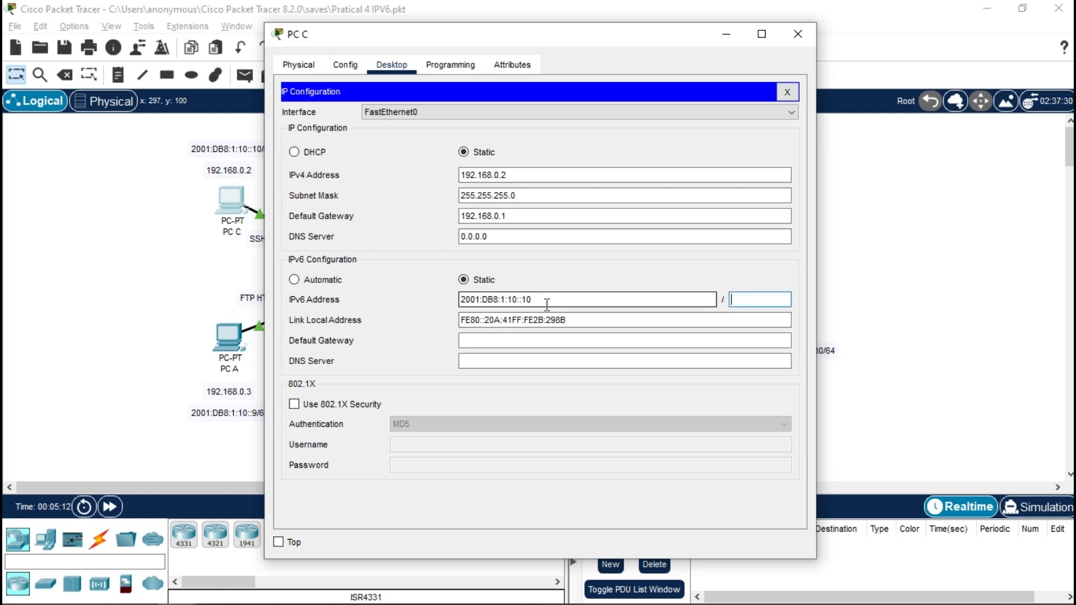
pyautogui.press('Tab')
pyautogui.press('Tab')
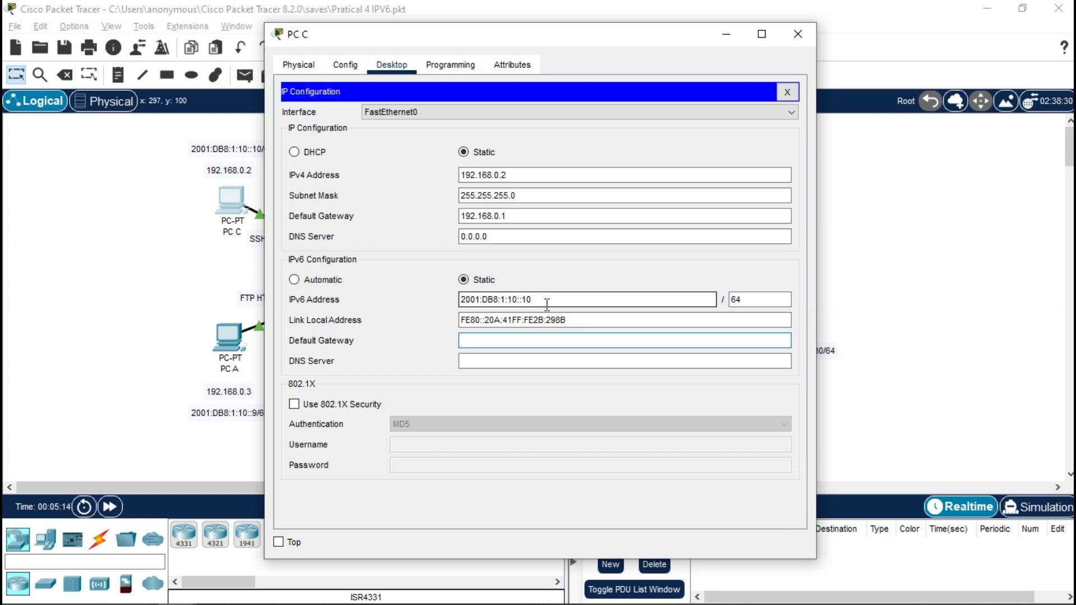
pyautogui.write('FE8')
pyautogui.press('BackSpace')
pyautogui.write('80::1')
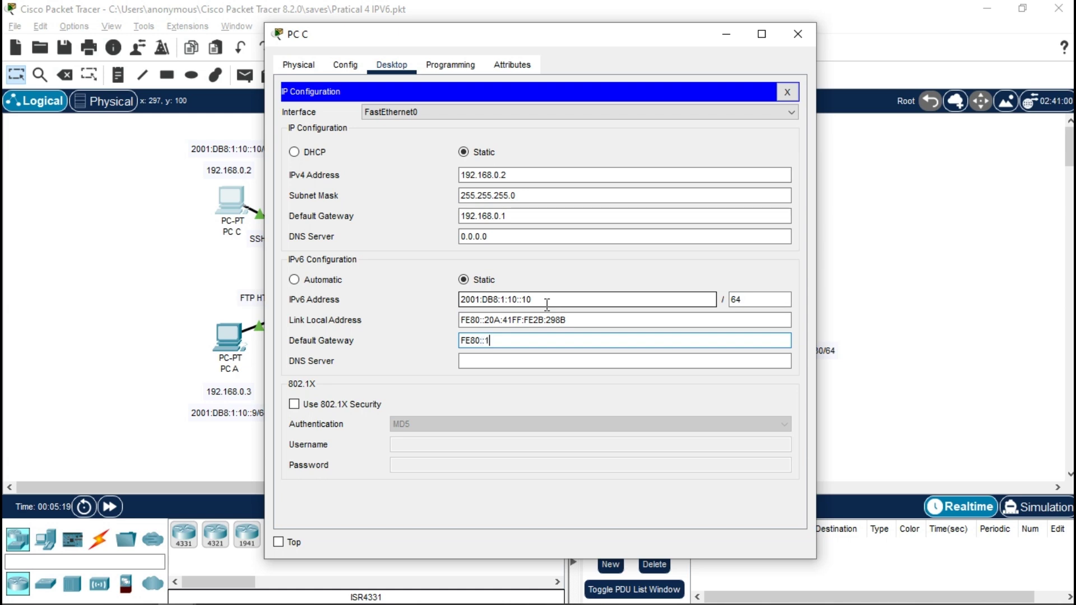
pyautogui.press('Tab')
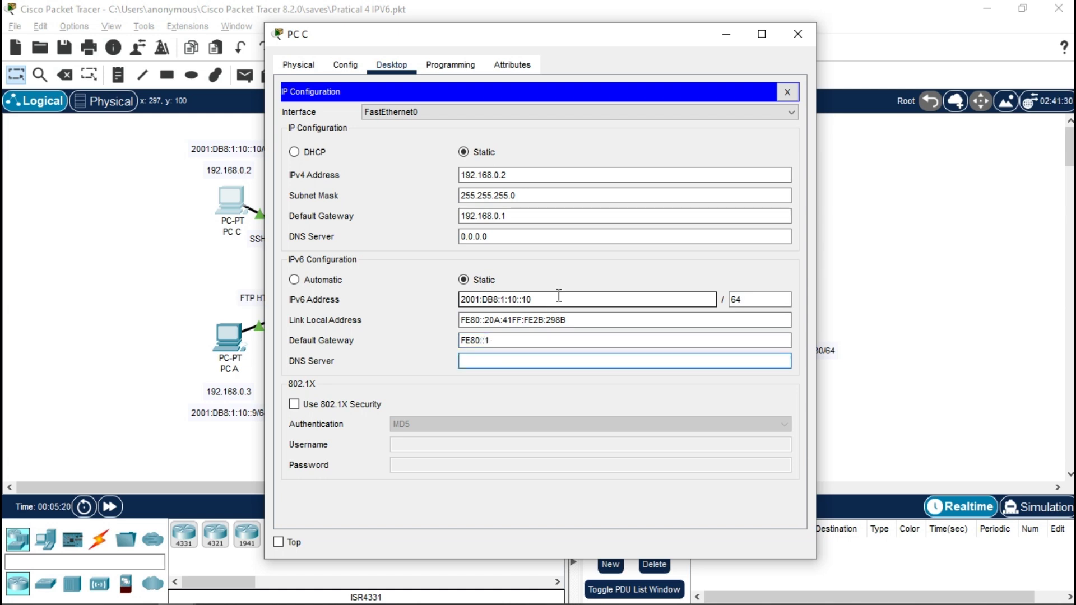
pyautogui.click(798, 34)
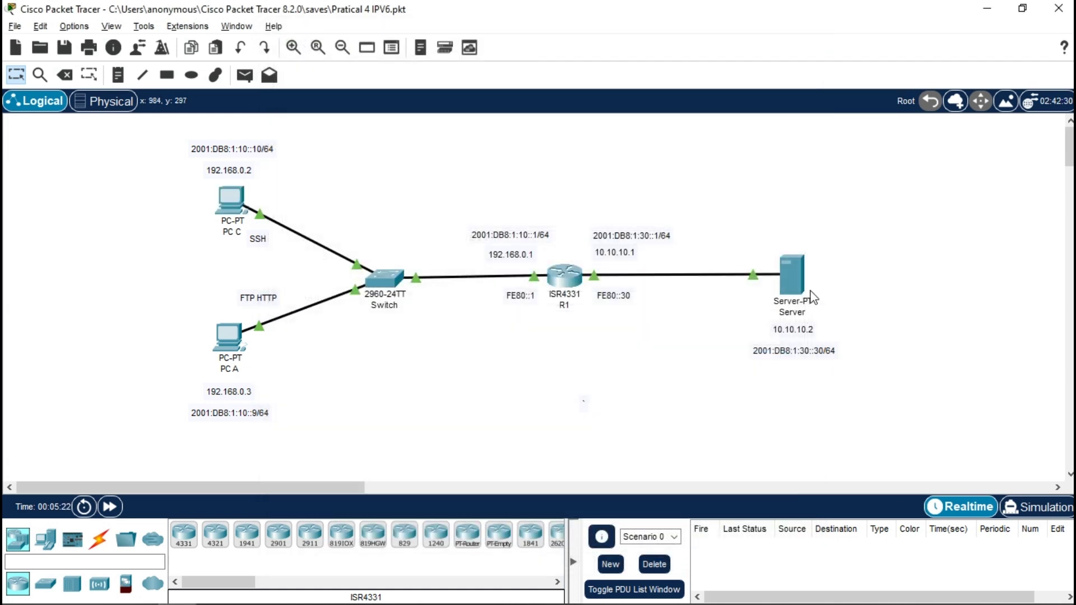
pyautogui.click(796, 274)
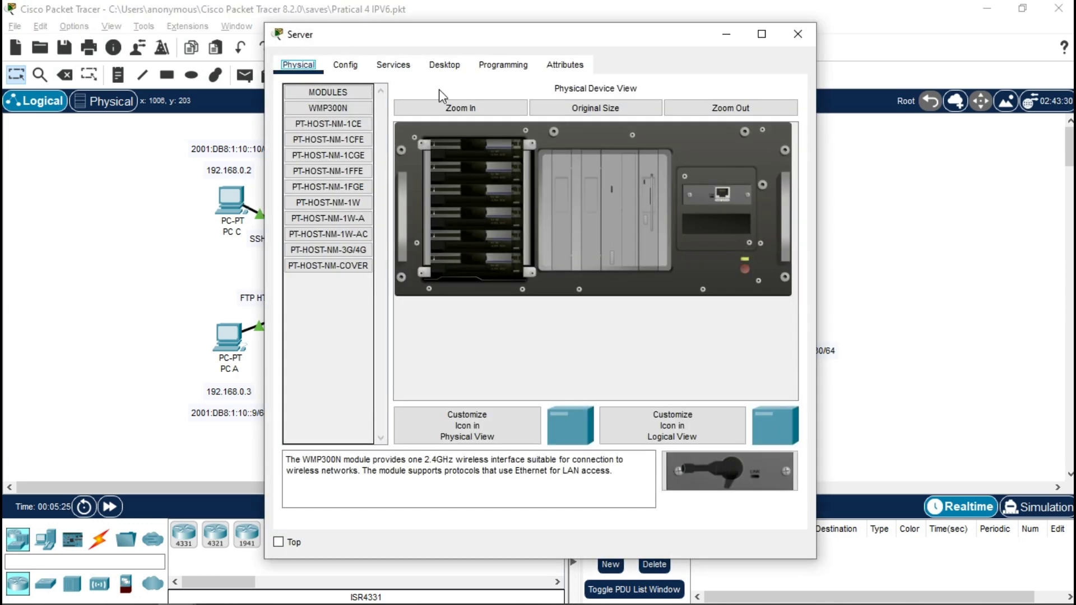
# Enter the Server's IPv6 address as 2001:DB8:1:30::30 in IP Configuration.
pyautogui.click(443, 66)
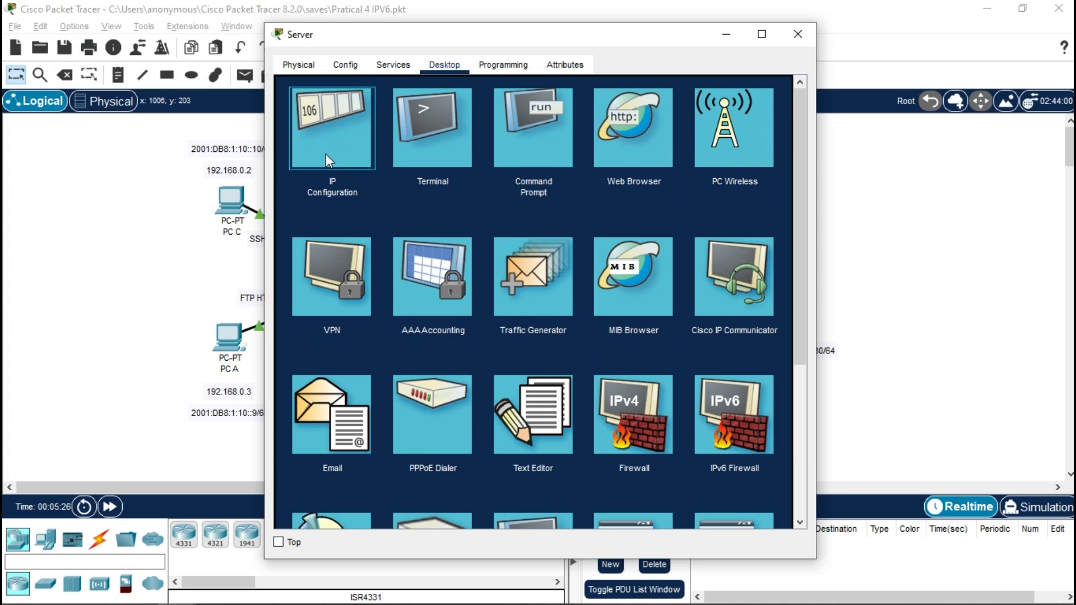
pyautogui.click(330, 155)
pyautogui.click(508, 281)
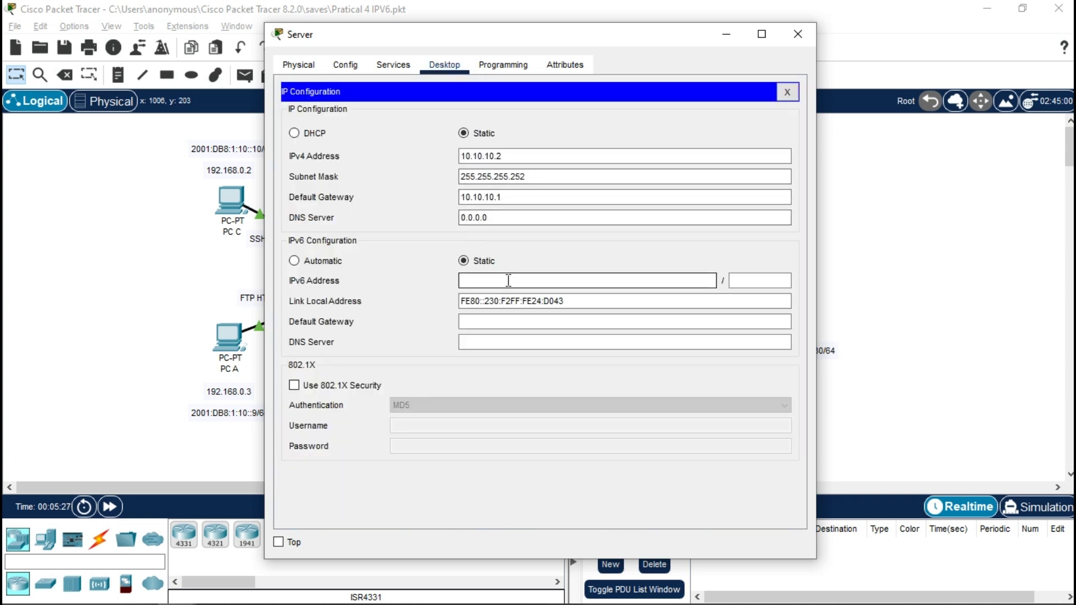
pyautogui.hotkey('ctrl', 'v')
pyautogui.press('BackSpace')
pyautogui.press('BackSpace')
pyautogui.press('BackSpace')
pyautogui.press('BackSpace')
pyautogui.write('30')
pyautogui.click(509, 281)
pyautogui.press('Delete')
pyautogui.press('Delete')
pyautogui.write('30')
# Set the Server's prefix to 64 and gateway to FE80::30, then copy its IPv6 note.
pyautogui.click(773, 279)
pyautogui.write('64')
pyautogui.press('Tab')
pyautogui.press('Tab')
pyautogui.write('FE80::30')
pyautogui.press('Tab')
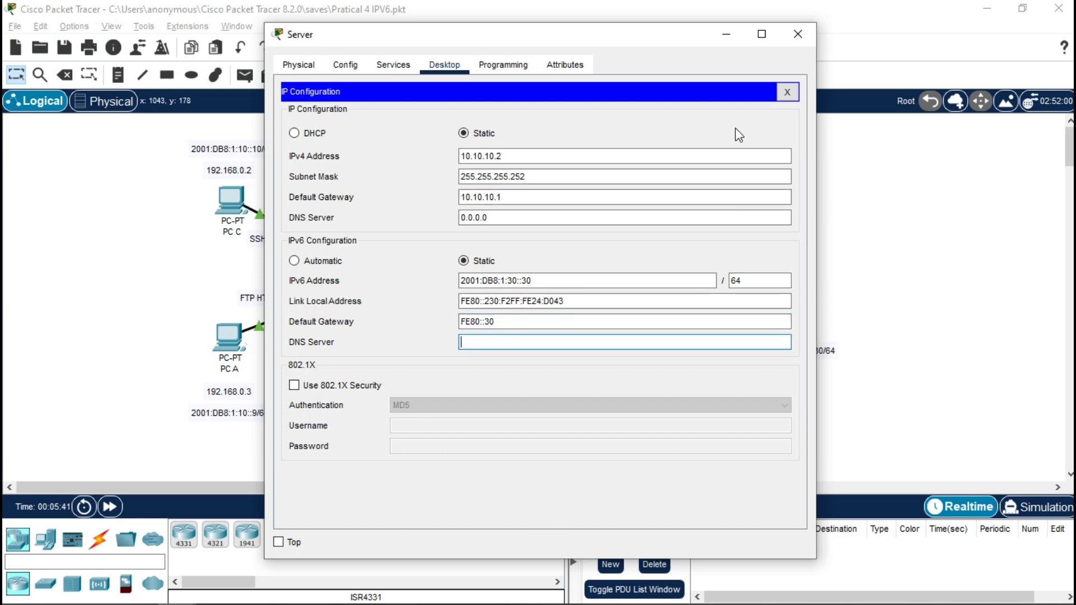
pyautogui.click(797, 34)
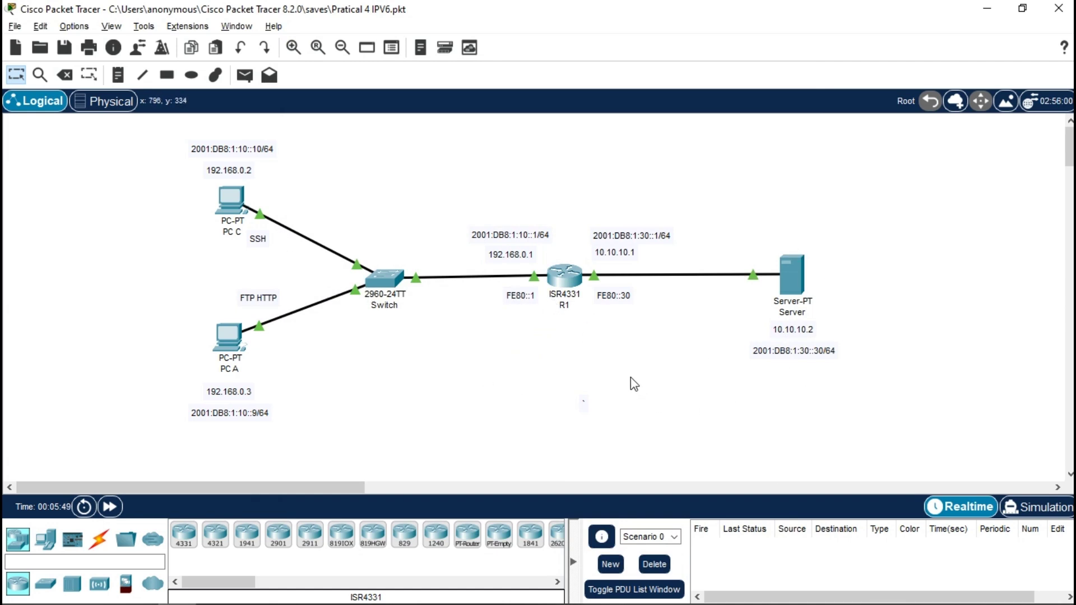
pyautogui.doubleClick(789, 349)
pyautogui.hotkey('ctrl', 'a')
pyautogui.hotkey('ctrl', 'c')
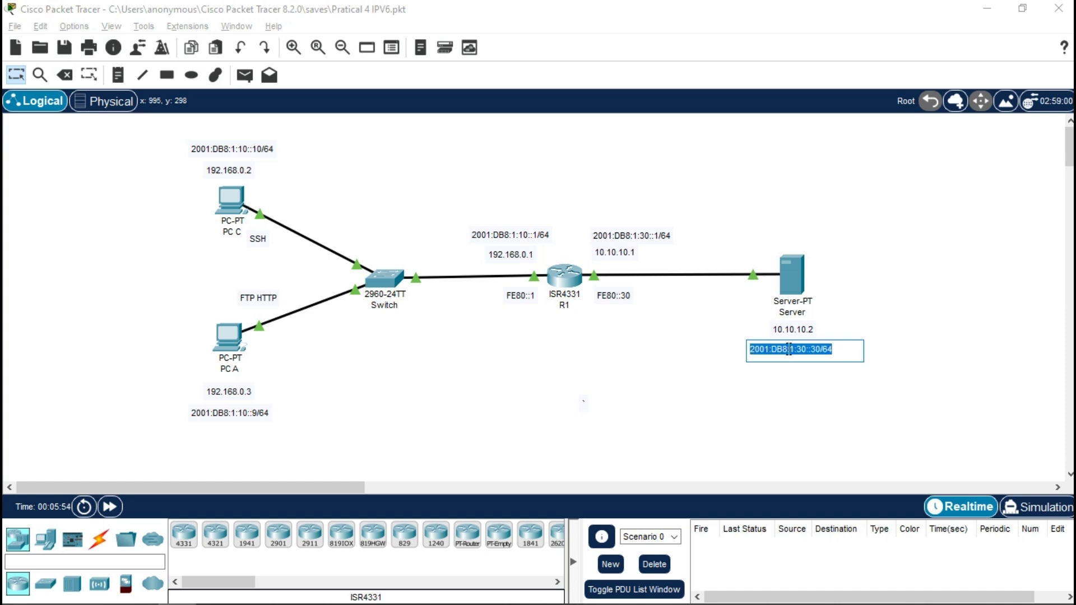
pyautogui.click(230, 338)
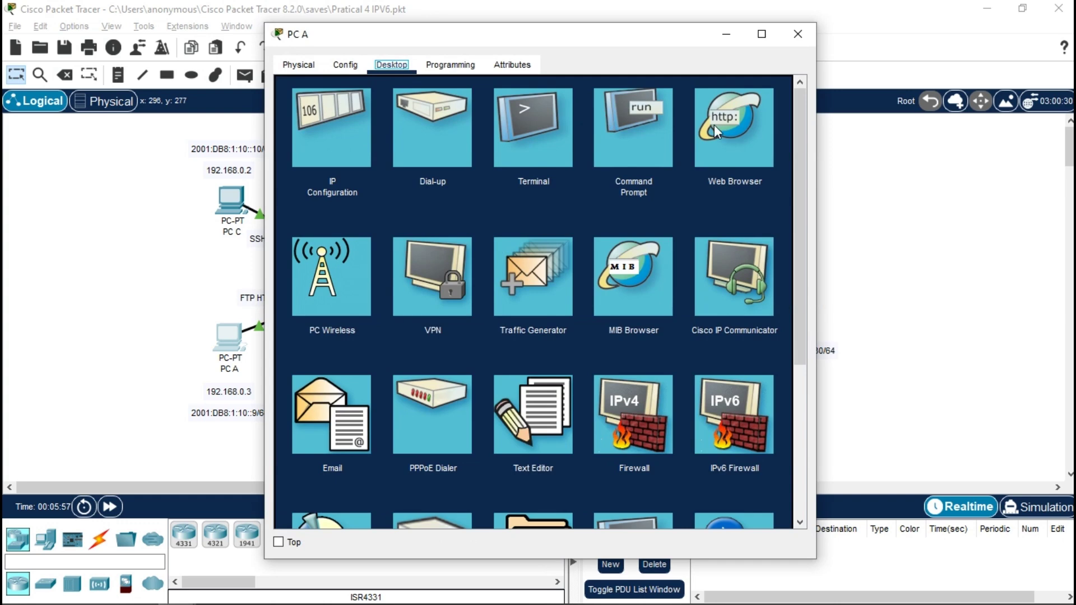
pyautogui.click(715, 125)
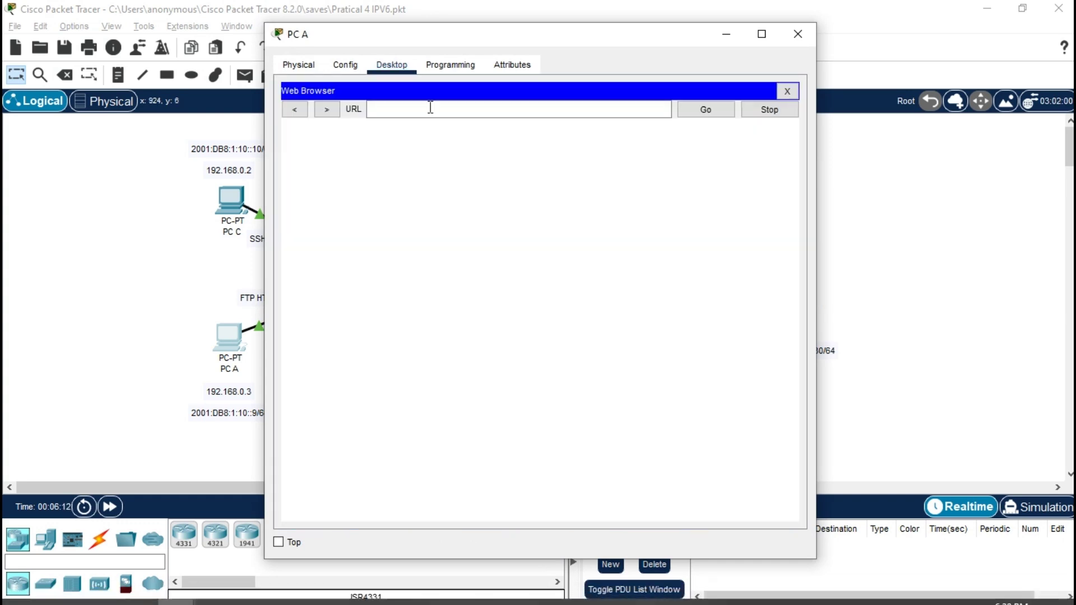
pyautogui.click(419, 106)
pyautogui.hotkey('ctrl', 'v')
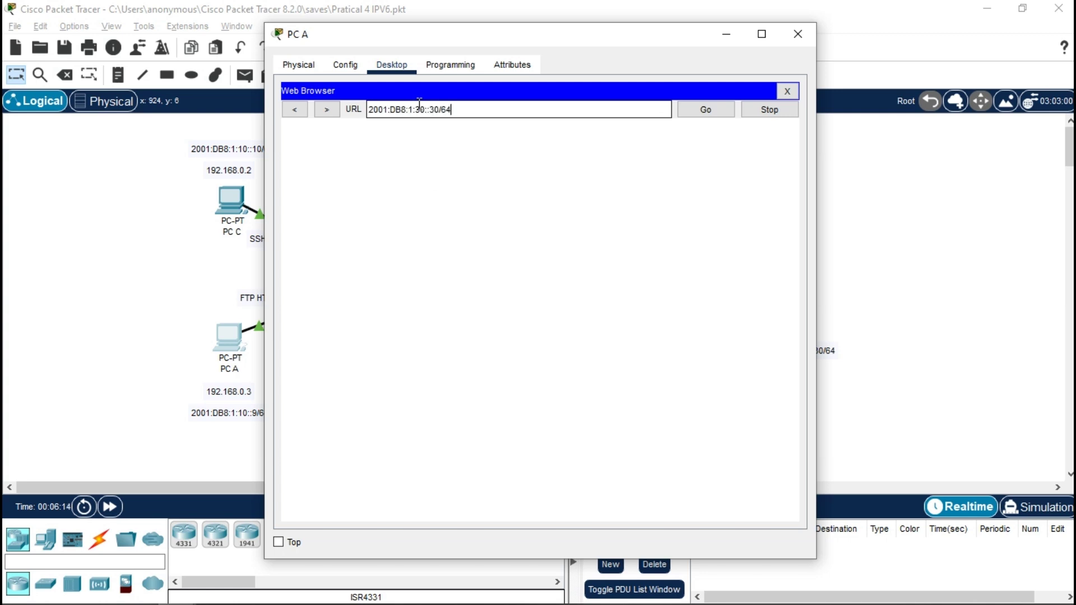
pyautogui.press('BackSpace')
pyautogui.press('Return')
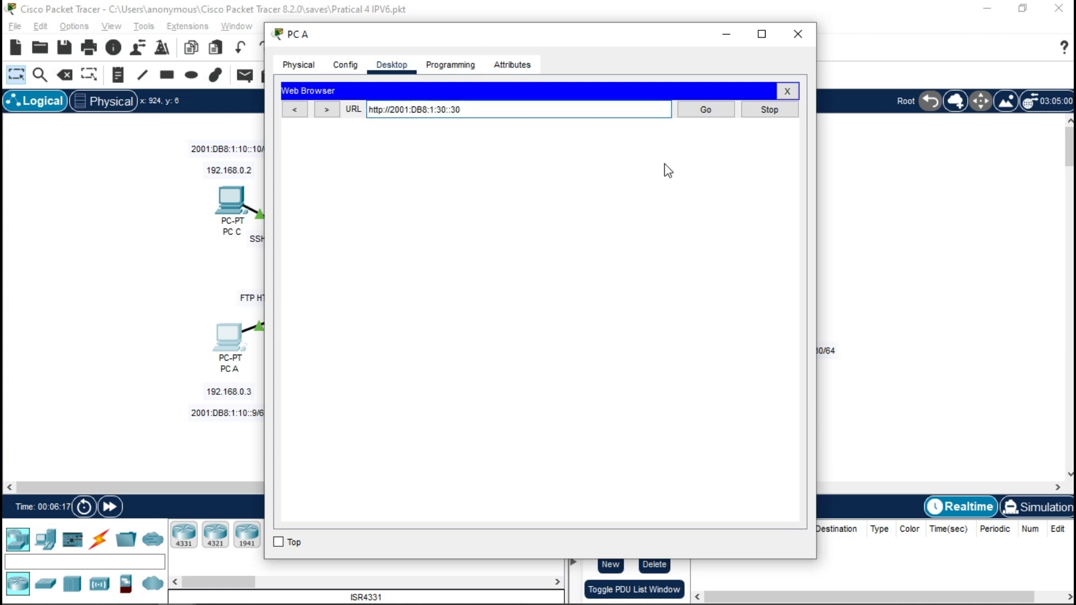
pyautogui.click(805, 40)
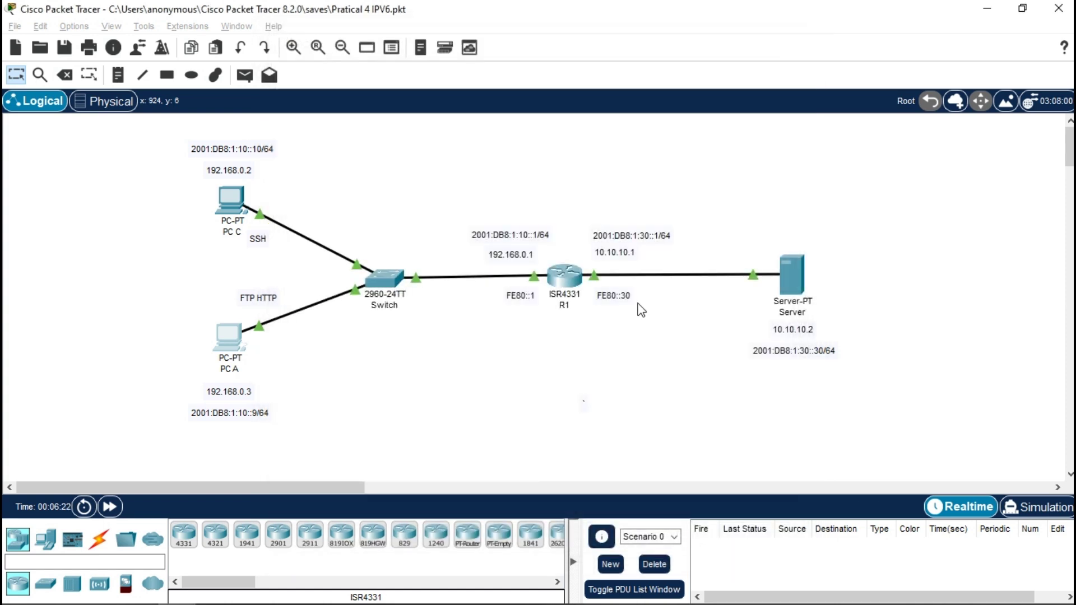
# Log in to R1's CLI with the console password and reach privileged mode via 'en'.
pyautogui.click(566, 275)
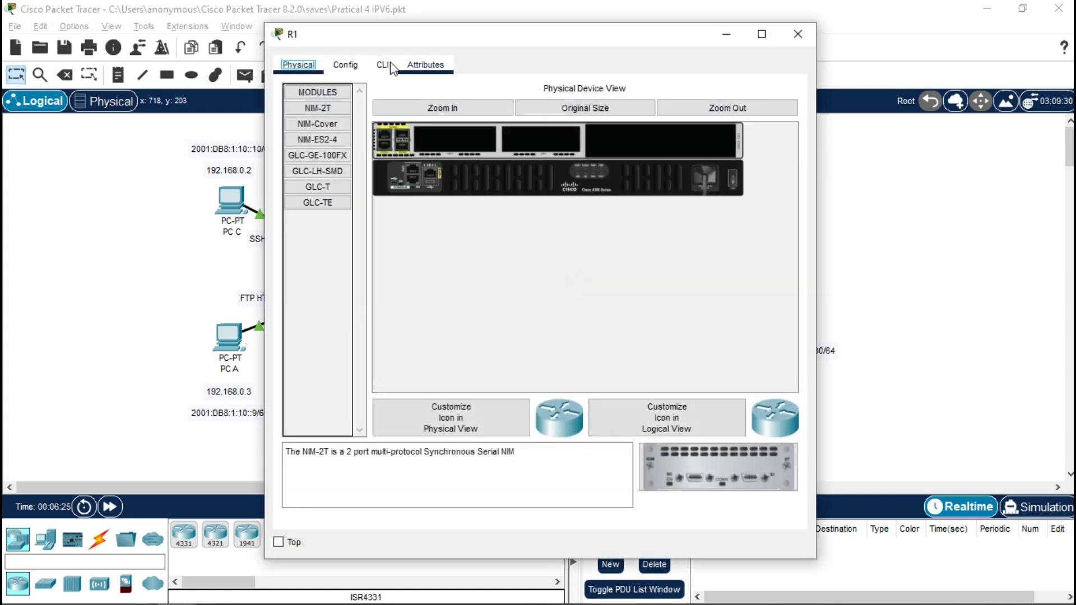
pyautogui.click(382, 68)
pyautogui.press('Return')
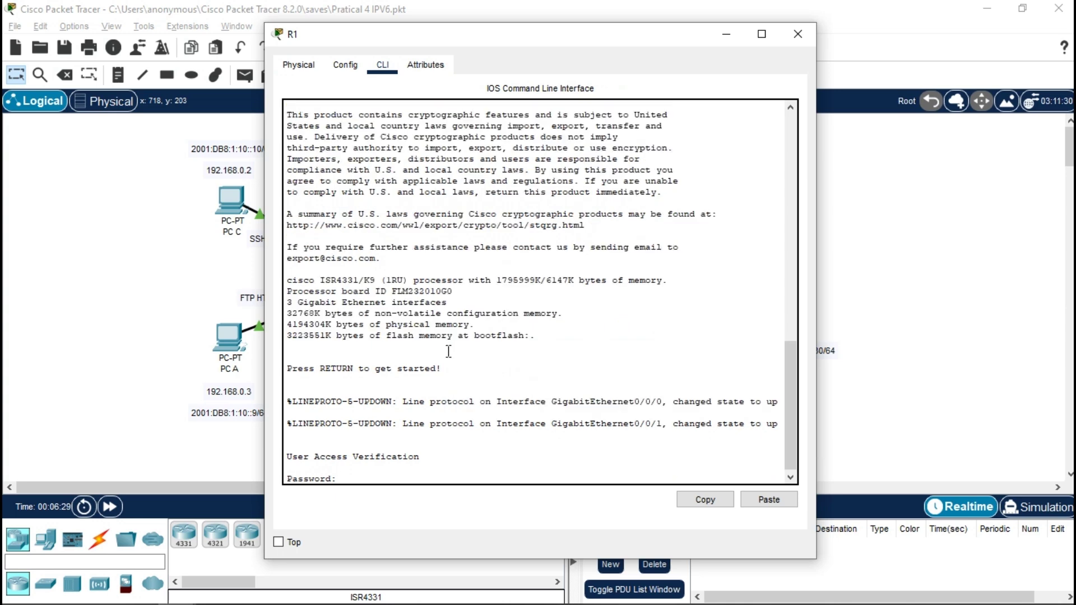
pyautogui.press('Return')
pyautogui.write('en')
pyautogui.press('Return')
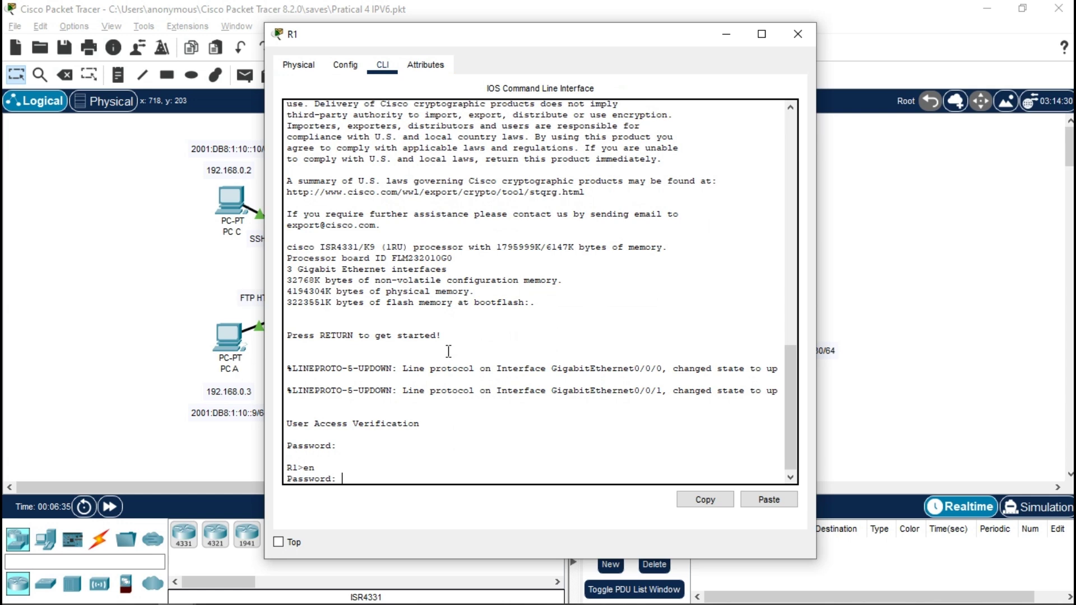
pyautogui.press('Return')
# Enter global configuration mode and display R1's running configuration with 'do show run'.
pyautogui.write('co')
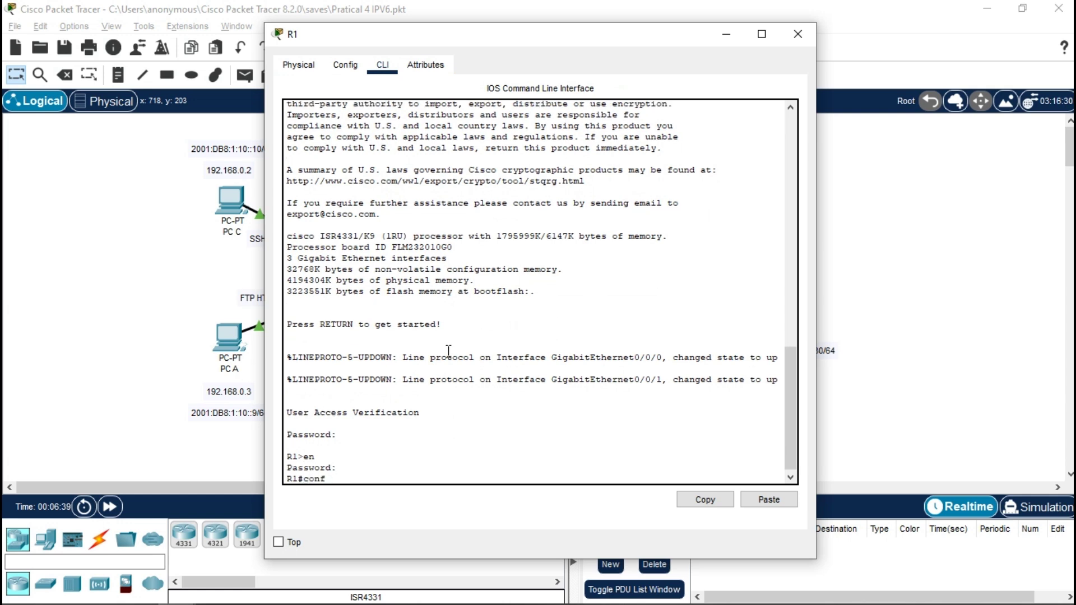
pyautogui.write('nf')
pyautogui.press('Tab')
pyautogui.write('ter')
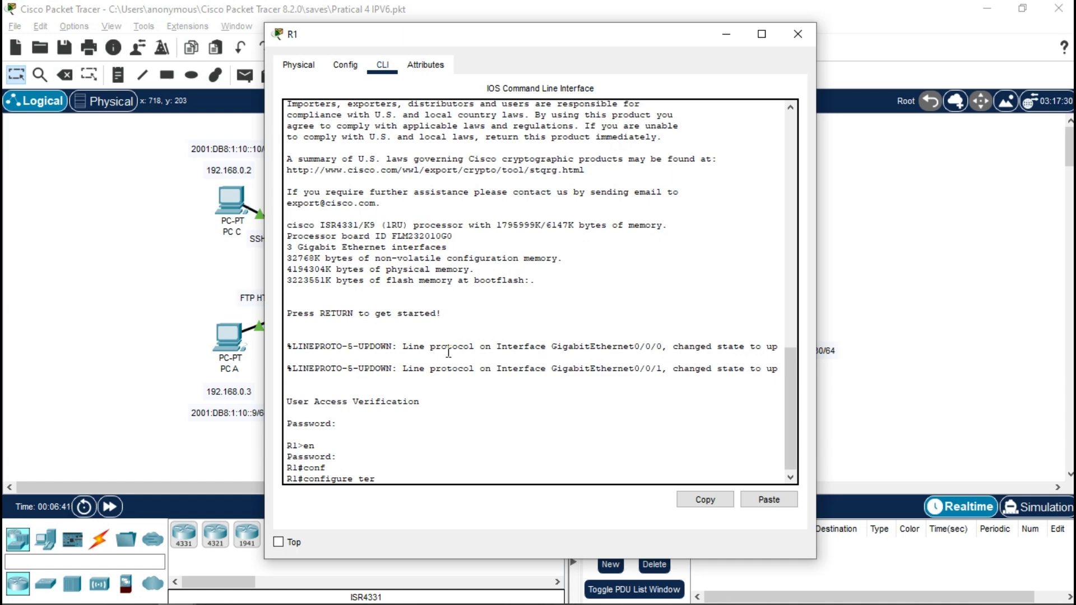
pyautogui.press('Tab')
pyautogui.press('Return')
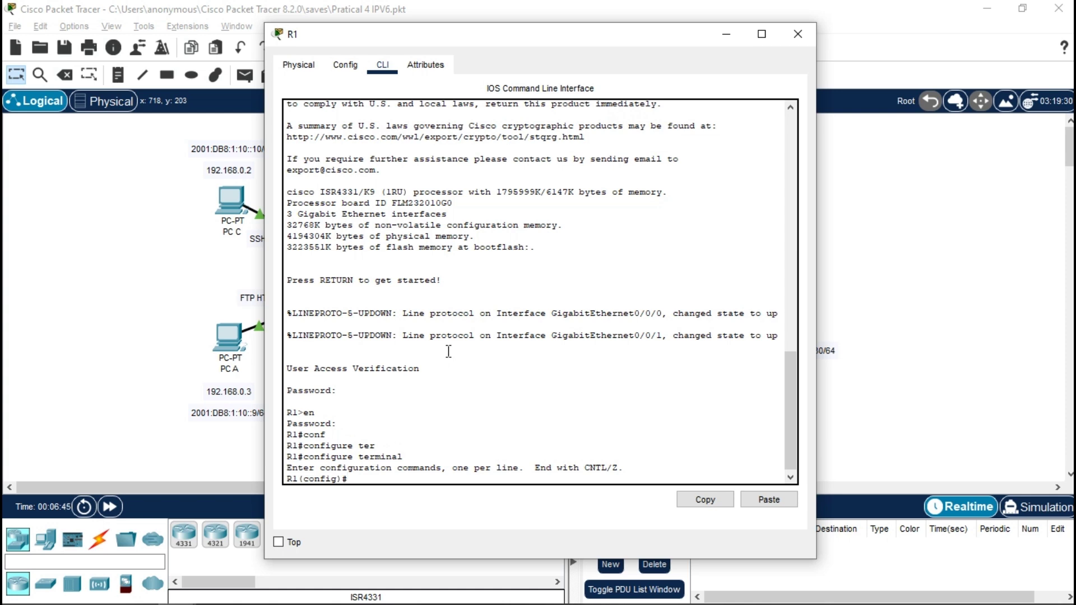
pyautogui.write('do hsow')
pyautogui.press('BackSpace')
pyautogui.press('BackSpace')
pyautogui.press('BackSpace')
pyautogui.press('BackSpace')
pyautogui.write('show run')
pyautogui.press('Return')
pyautogui.press('Return')
pyautogui.press('Return')
pyautogui.press('Return')
pyautogui.press('Return')
pyautogui.press('Return')
pyautogui.press('Return')
pyautogui.press('Return')
pyautogui.press('Return')
pyautogui.press('Return')
pyautogui.press('Return')
pyautogui.press('Return')
pyautogui.press('Return')
pyautogui.press('Return')
pyautogui.press('Return')
pyautogui.press('Return')
pyautogui.press('Return')
pyautogui.press('Return')
pyautogui.press('Return')
pyautogui.press('Return')
pyautogui.press('Return')
pyautogui.press('Return')
pyautogui.press('Return')
pyautogui.press('Return')
pyautogui.press('Return')
pyautogui.press('Return')
pyautogui.press('Return')
pyautogui.press('Return')
pyautogui.press('Return')
pyautogui.press('Return')
pyautogui.press('Return')
pyautogui.press('Return')
pyautogui.press('Return')
pyautogui.press('Return')
pyautogui.press('Return')
pyautogui.press('Return')
pyautogui.press('Return')
pyautogui.press('Return')
pyautogui.press('Return')
pyautogui.press('Return')
pyautogui.press('Return')
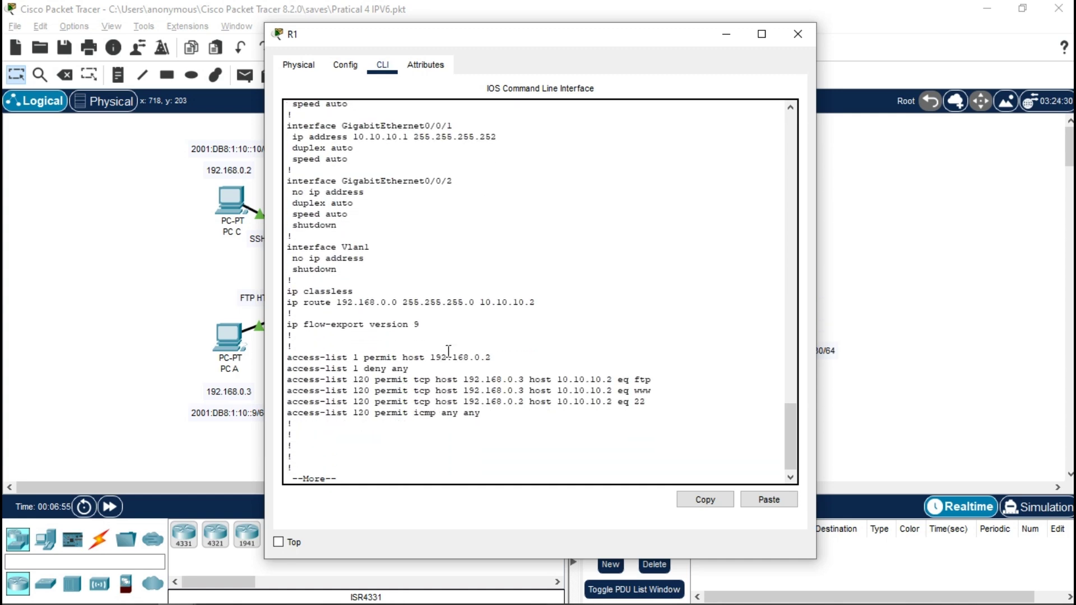
# Remove access list 1 from R1 with 'no access-list 1'.
pyautogui.press('Return')
pyautogui.write('no ac')
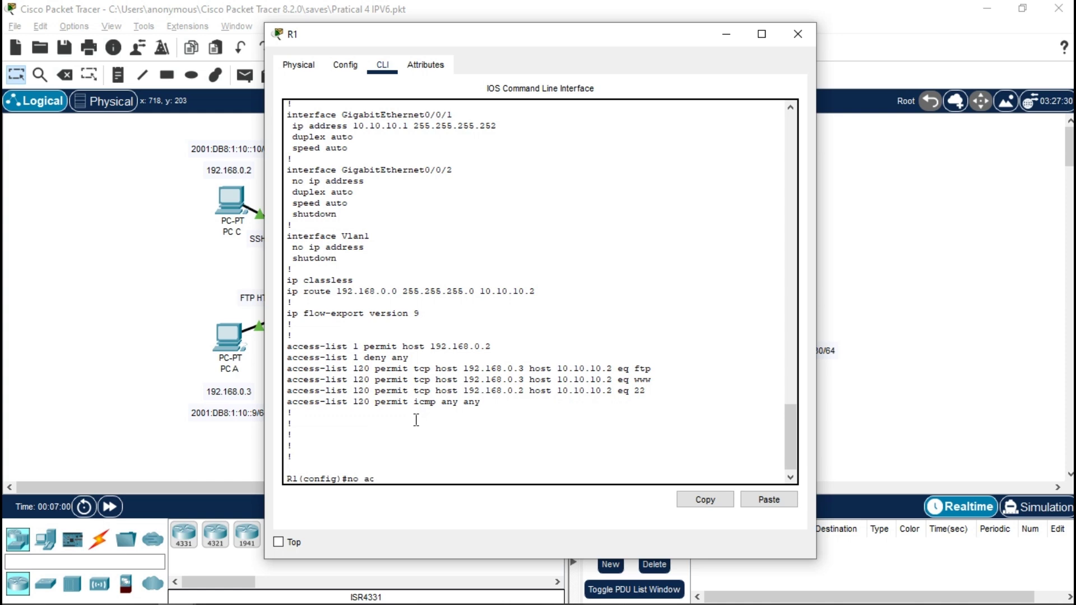
pyautogui.press('Tab')
pyautogui.write('1')
pyautogui.press('Return')
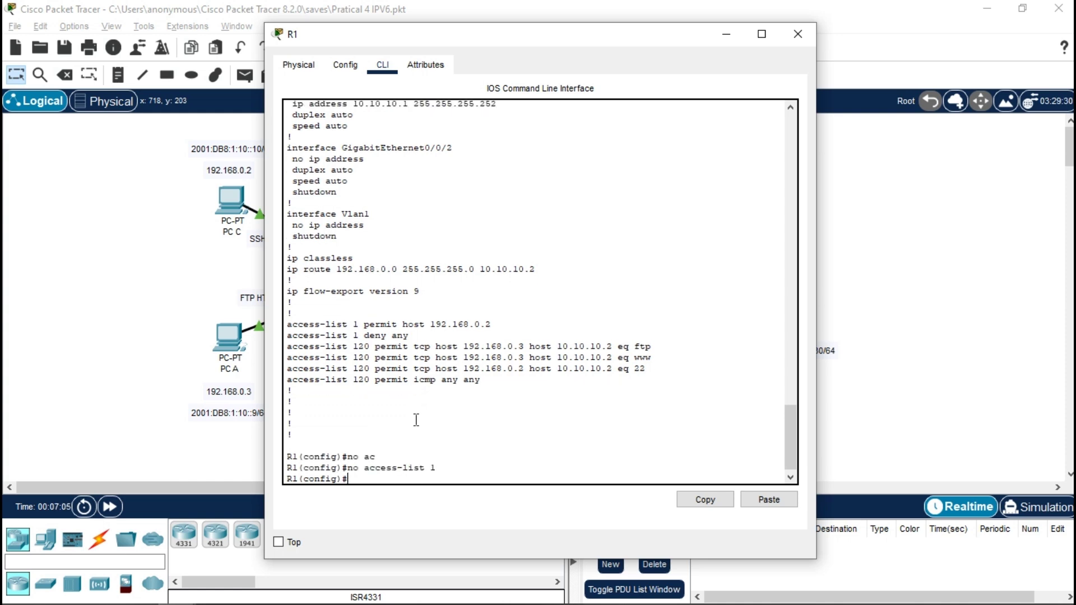
# Add 'access-list 120 permit tcp host 192.168.0.2 host 192.168.0.1 eq 22' on R1.
pyautogui.write('permi')
pyautogui.press('Tab')
pyautogui.press('BackSpace')
pyautogui.press('BackSpace')
pyautogui.press('BackSpace')
pyautogui.press('BackSpace')
pyautogui.press('BackSpace')
pyautogui.write('ac')
pyautogui.press('Tab')
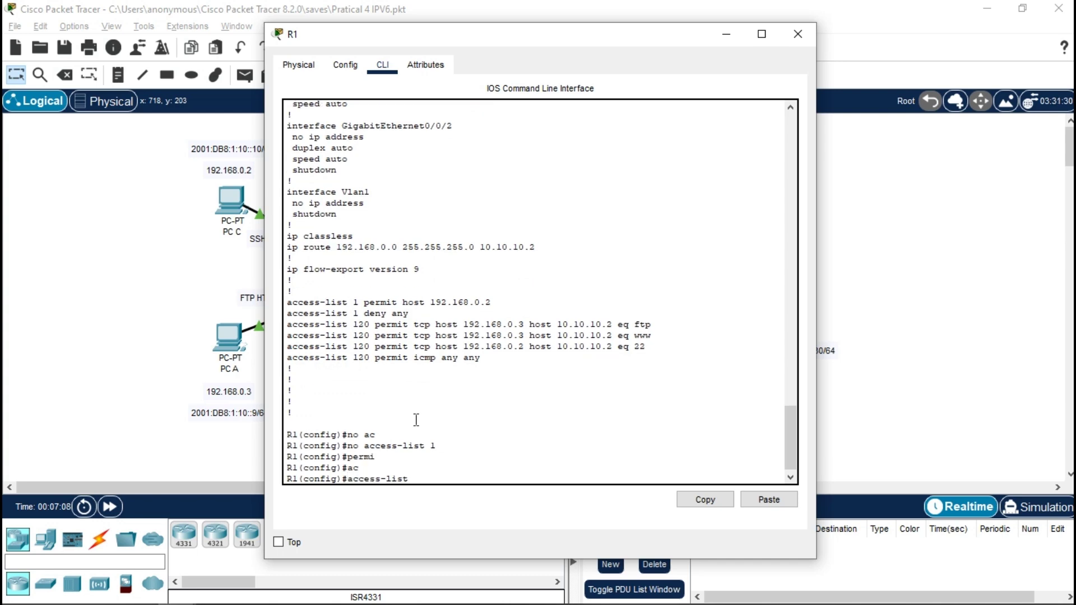
pyautogui.write('120 permit tcp 192.168')
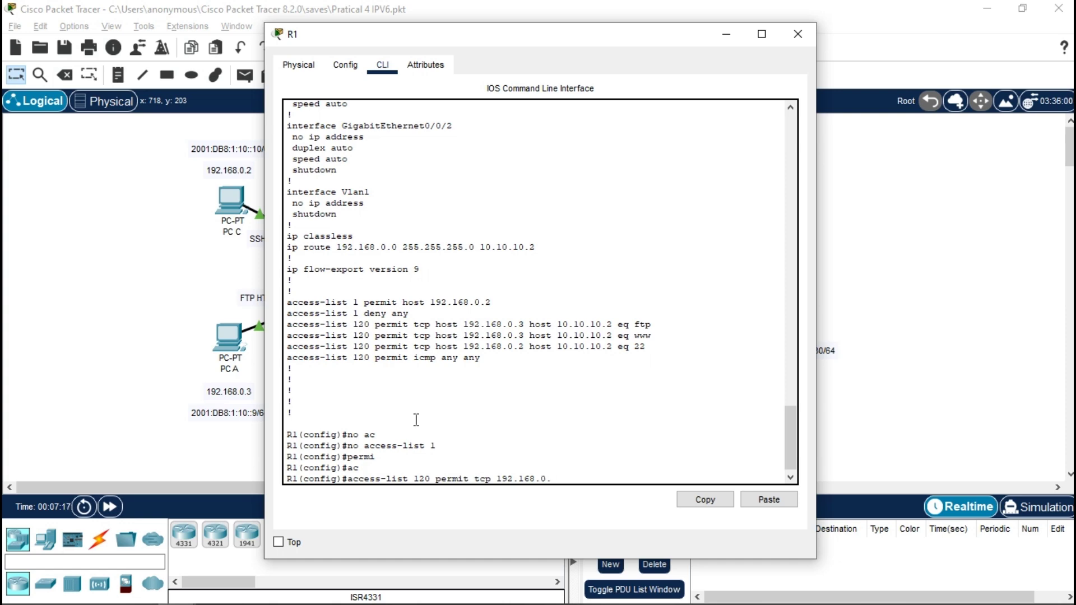
pyautogui.write('2 host ')
pyautogui.write('host')
pyautogui.press('Right')
pyautogui.press('Right')
pyautogui.press('Right')
pyautogui.press('Right')
pyautogui.press('Right')
pyautogui.press('Right')
pyautogui.press('Right')
pyautogui.press('Right')
pyautogui.press('Right')
pyautogui.press('Right')
pyautogui.press('Right')
pyautogui.press('Right')
pyautogui.press('Right')
pyautogui.press('Right')
pyautogui.press('Right')
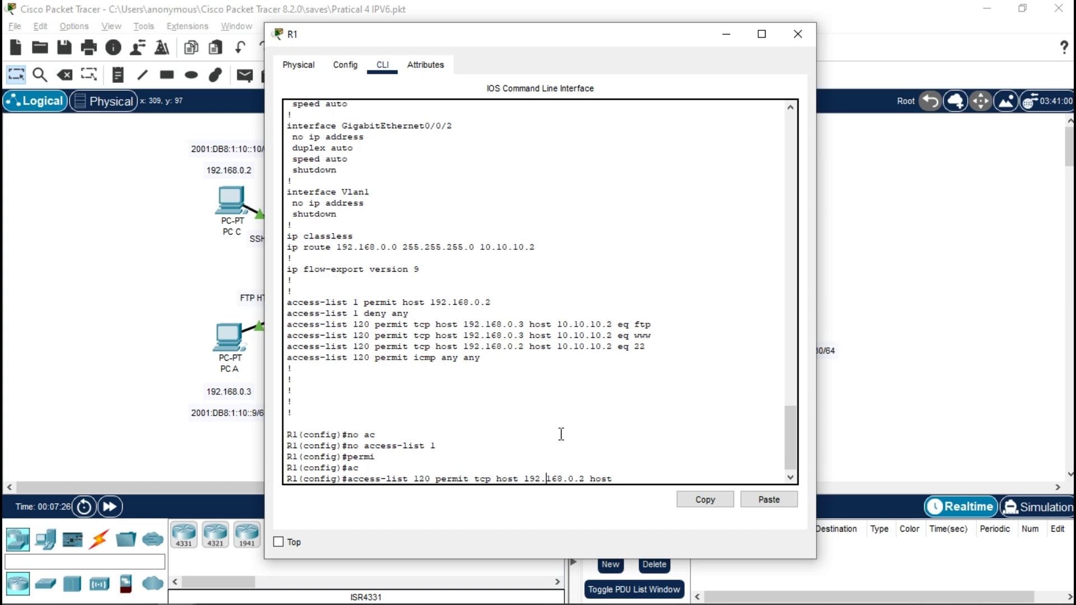
pyautogui.write('192.168.0.1 eq 22')
pyautogui.press('Return')
# Exit and re-enter global configuration mode, then close R1's window.
pyautogui.write('ex')
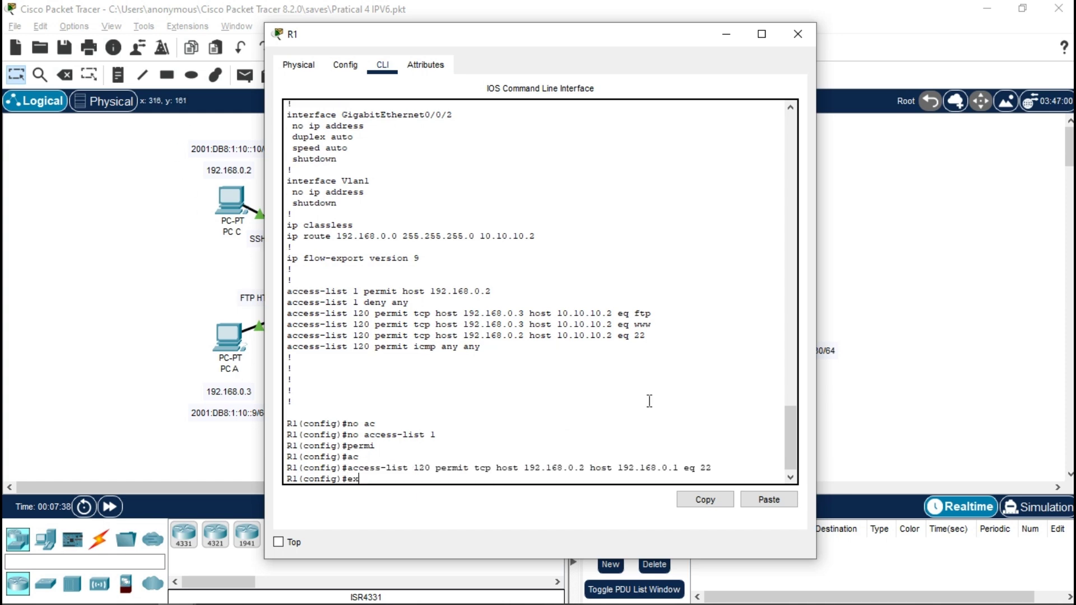
pyautogui.press('Return')
pyautogui.write('comf')
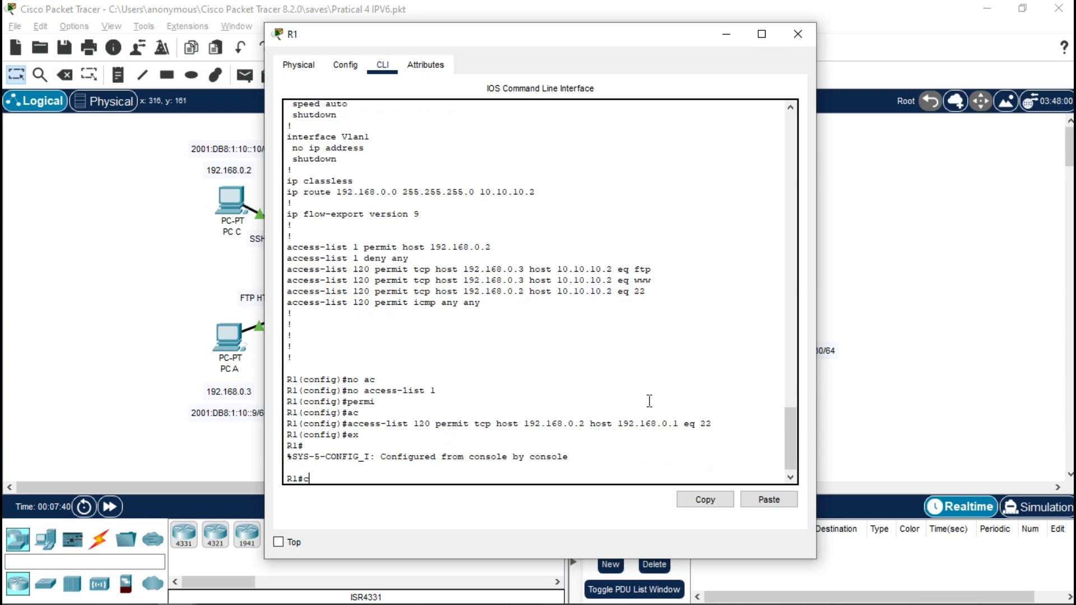
pyautogui.press('BackSpace')
pyautogui.press('BackSpace')
pyautogui.write('nf t')
pyautogui.press('Return')
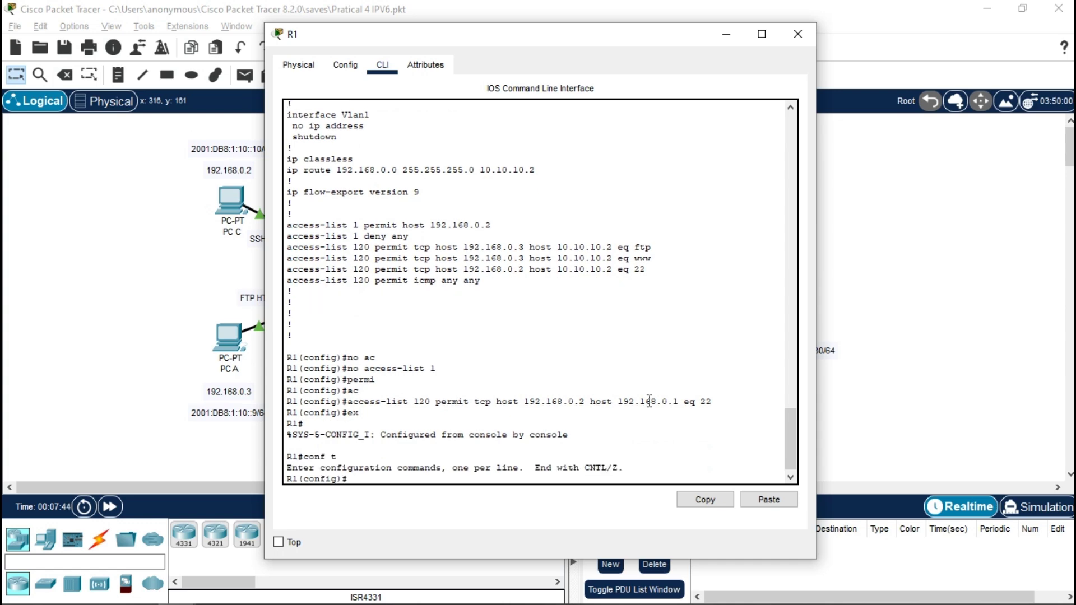
pyautogui.click(798, 34)
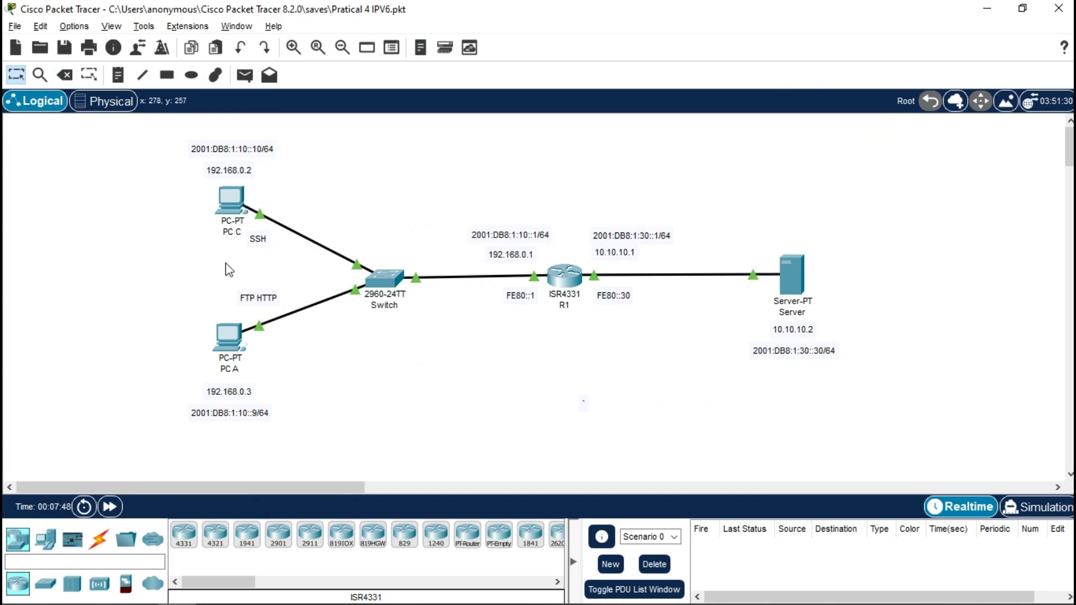
# SSH from PC C's command prompt to R1 as admin, log in, exit, and close PC C.
pyautogui.click(227, 203)
pyautogui.click(624, 163)
pyautogui.write('ssh -l amin')
pyautogui.press('BackSpace')
pyautogui.write('dmin 192.168.0.2')
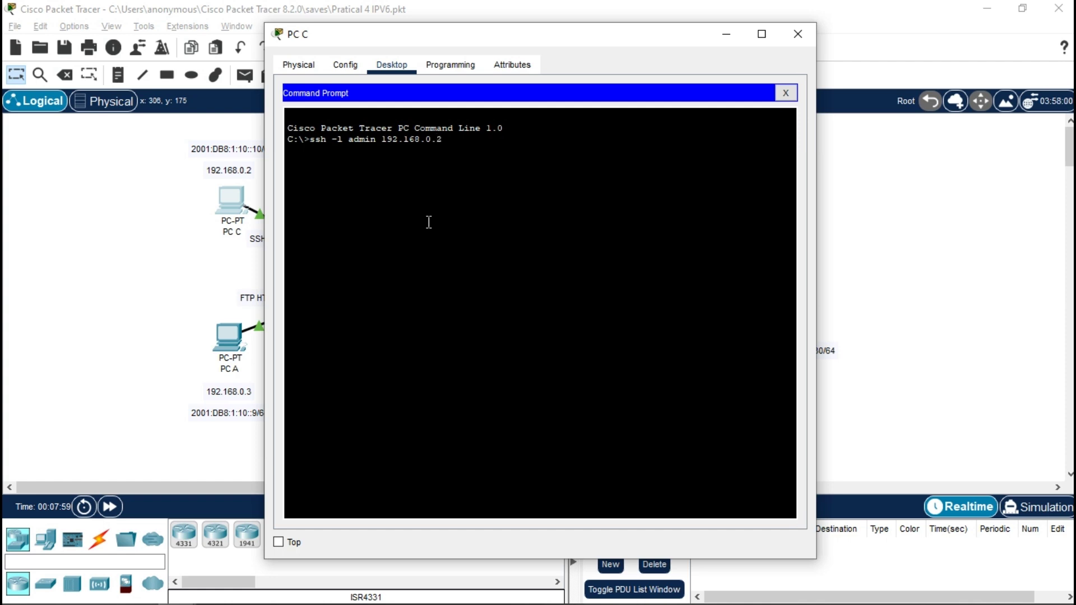
pyautogui.press('Return')
pyautogui.press('Return')
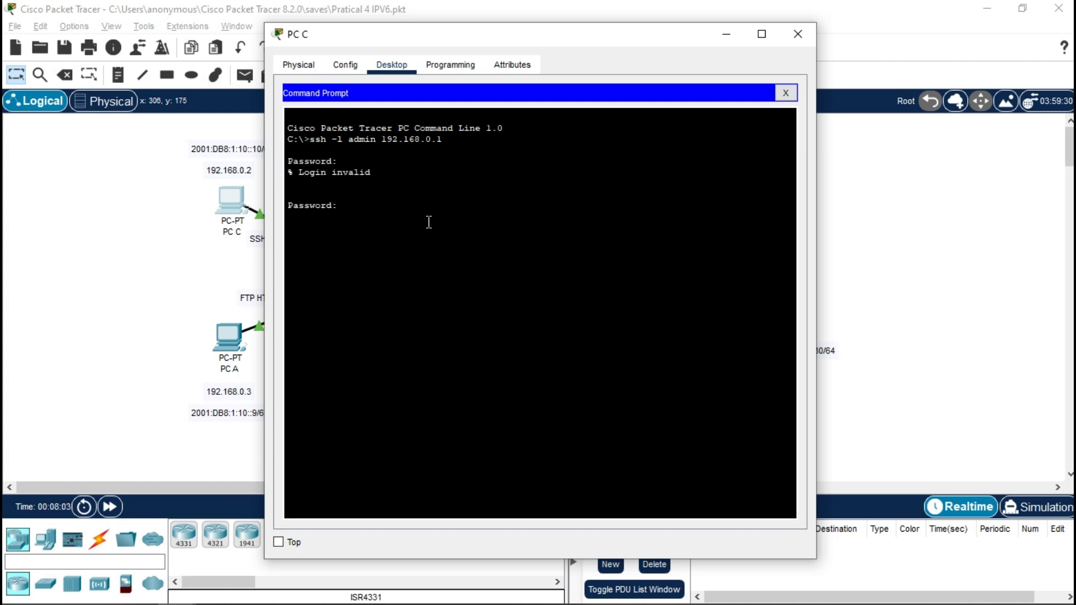
pyautogui.press('Return')
pyautogui.write('exit')
pyautogui.press('Return')
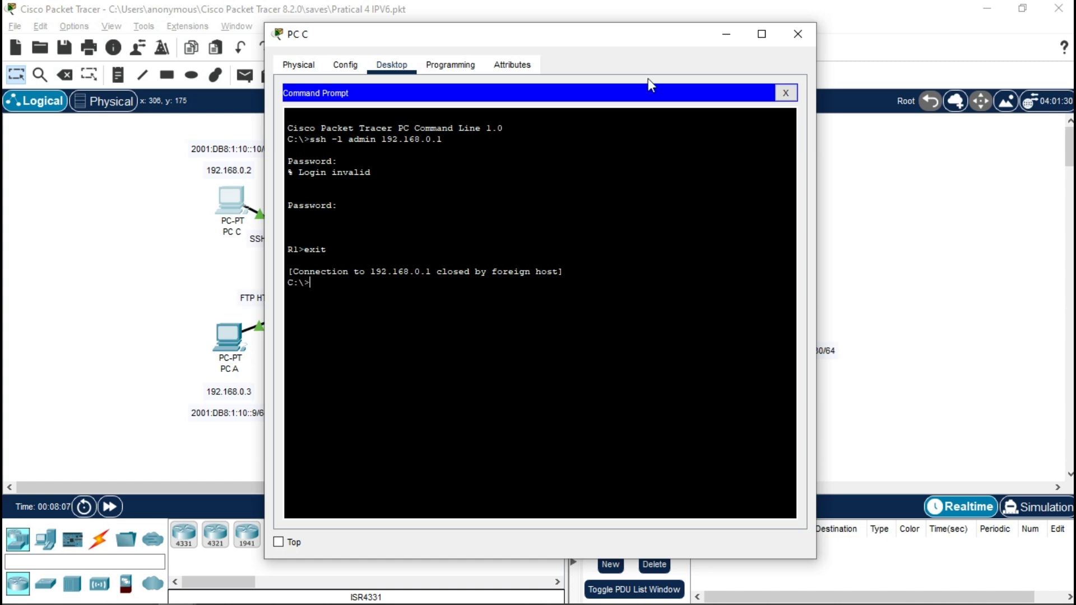
pyautogui.click(796, 35)
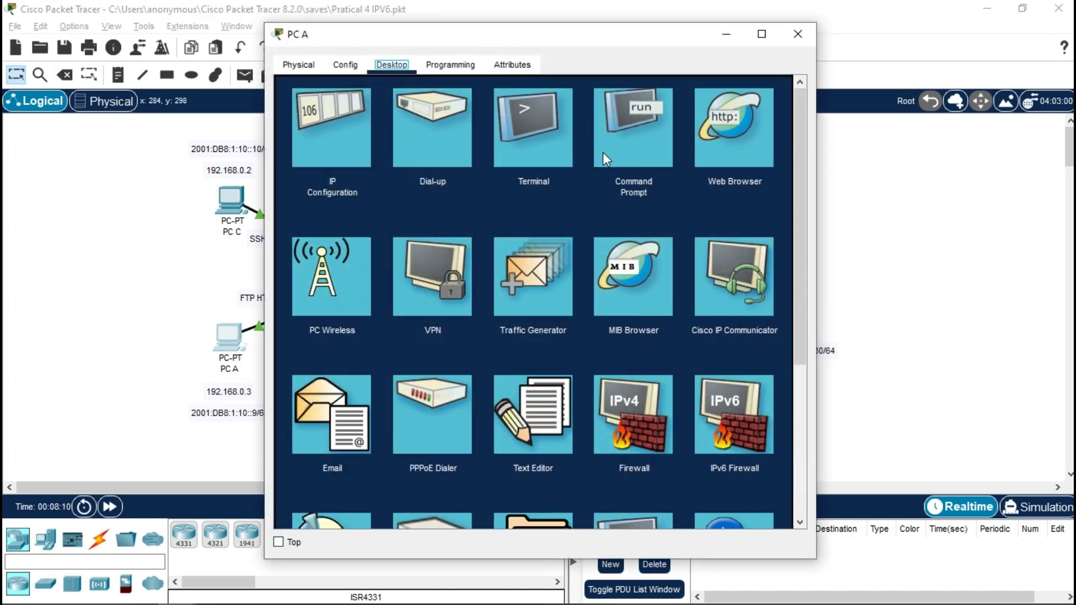
# Start typing an 'ssh -l' command toward R1 in PC A's command prompt.
pyautogui.click(604, 153)
pyautogui.write('admin')
pyautogui.press('BackSpace')
pyautogui.press('BackSpace')
pyautogui.press('BackSpace')
pyautogui.press('BackSpace')
pyautogui.press('BackSpace')
pyautogui.write('ssh -l')
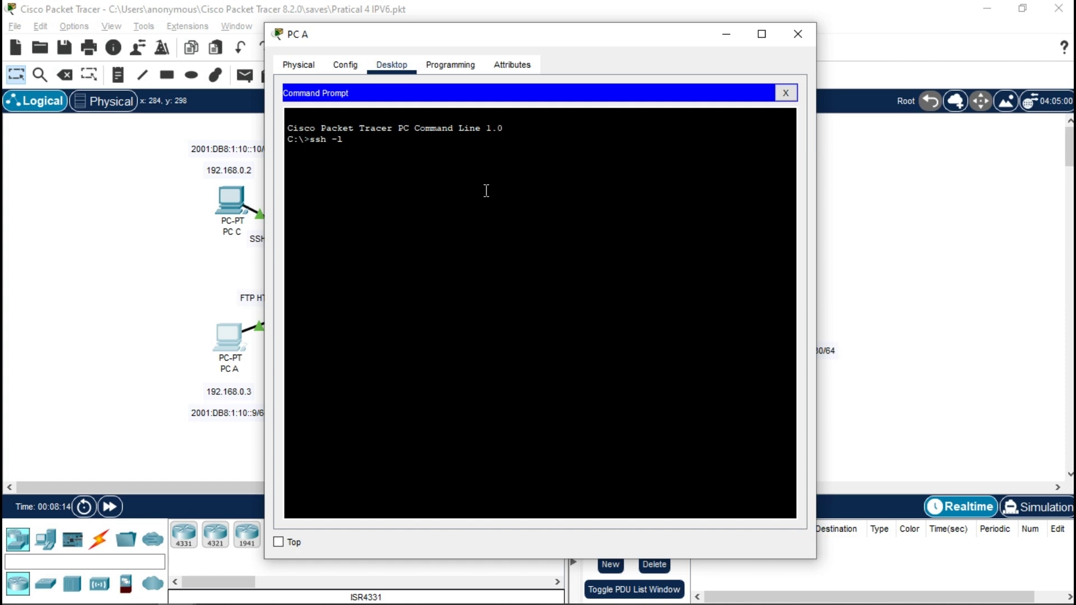
pyautogui.write(' ammin 192.168.0.1')
pyautogui.click(103, 263)
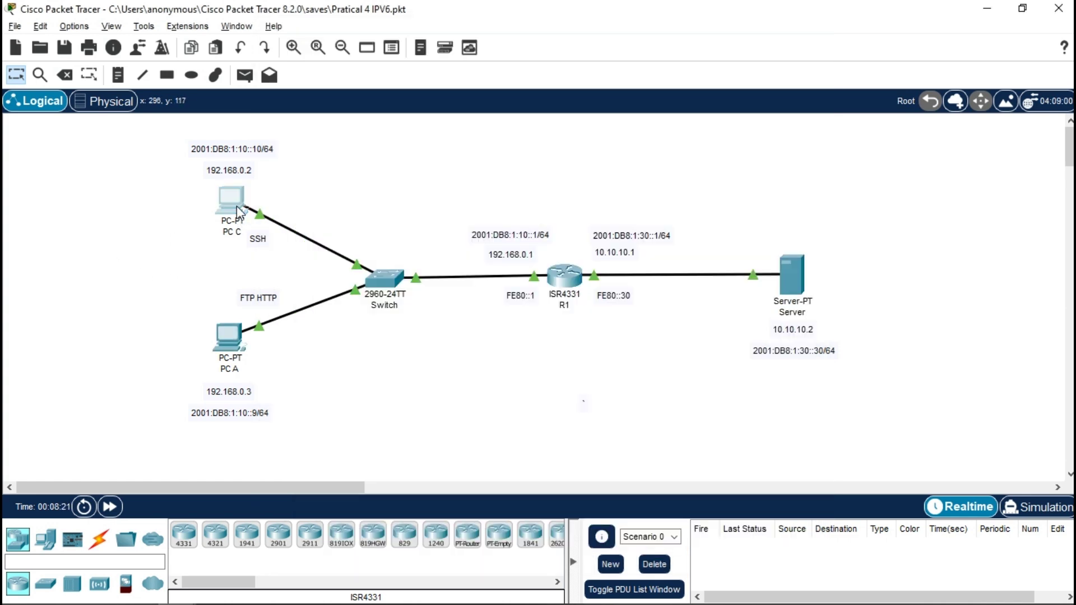
# Run 'ftp 10.10.10.2' from PC C's command prompt.
pyautogui.click(239, 211)
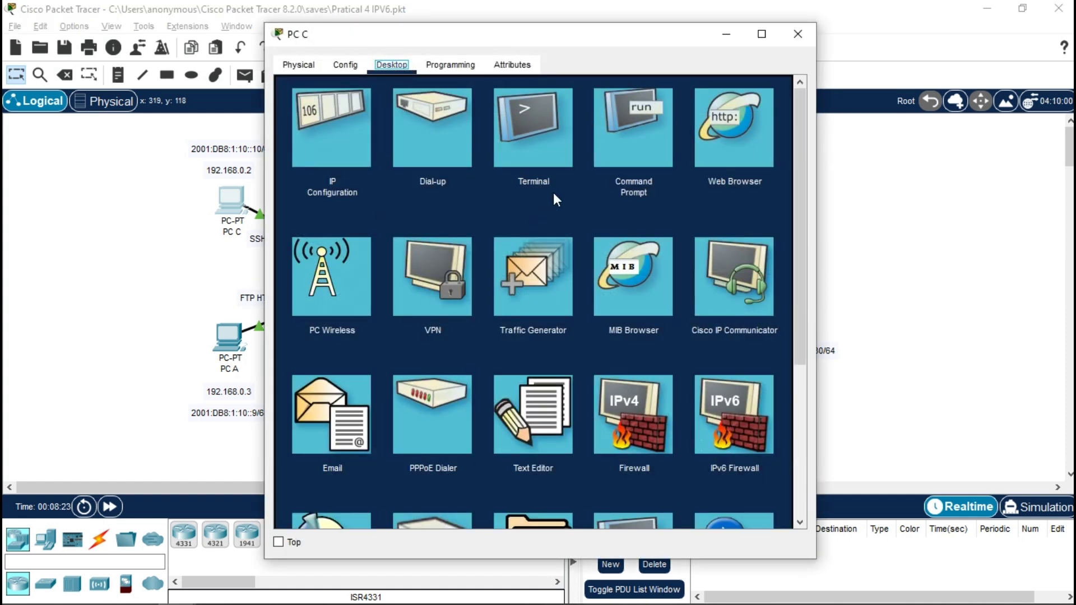
pyautogui.click(648, 134)
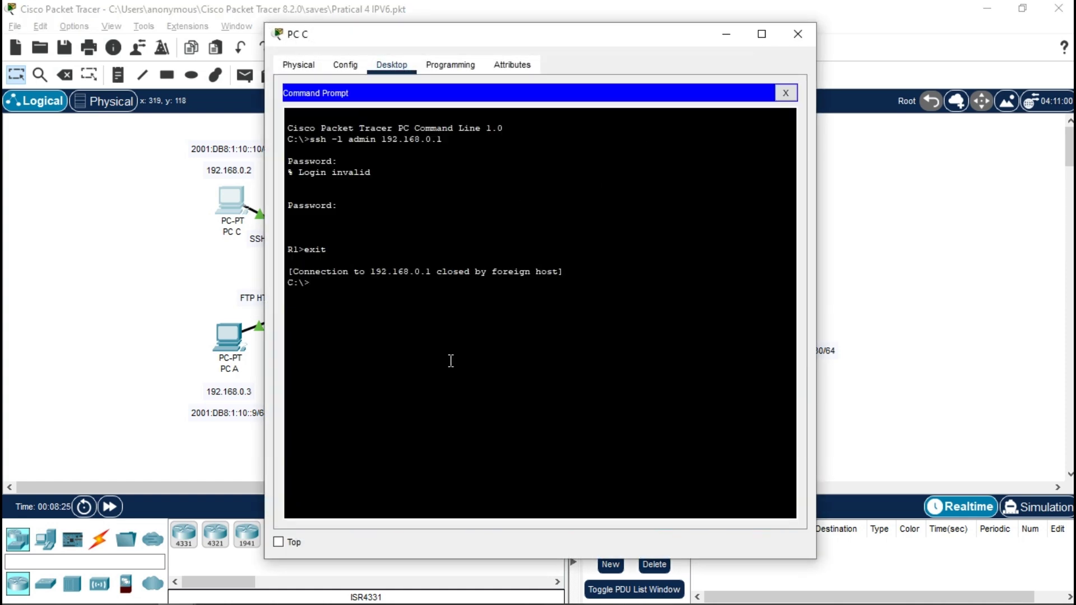
pyautogui.write('ftp 10.10.10.2')
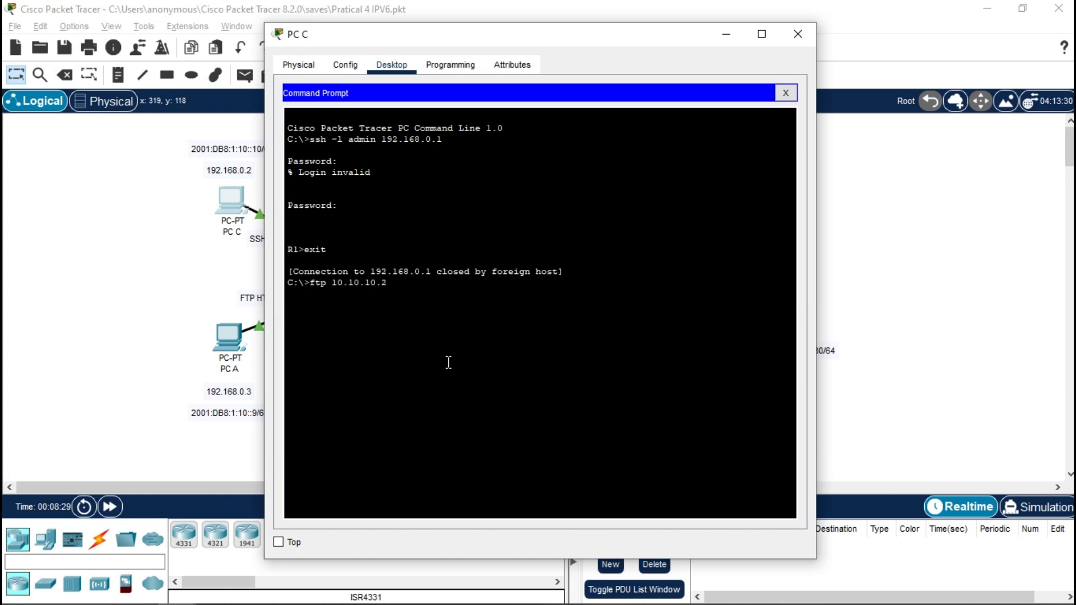
pyautogui.press('Return')
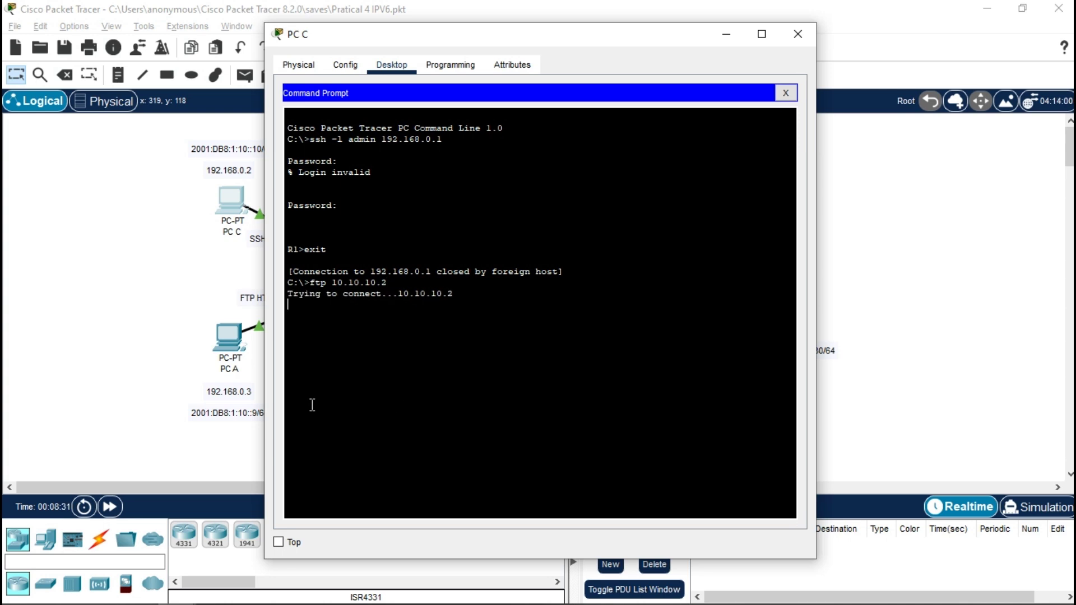
pyautogui.click(184, 270)
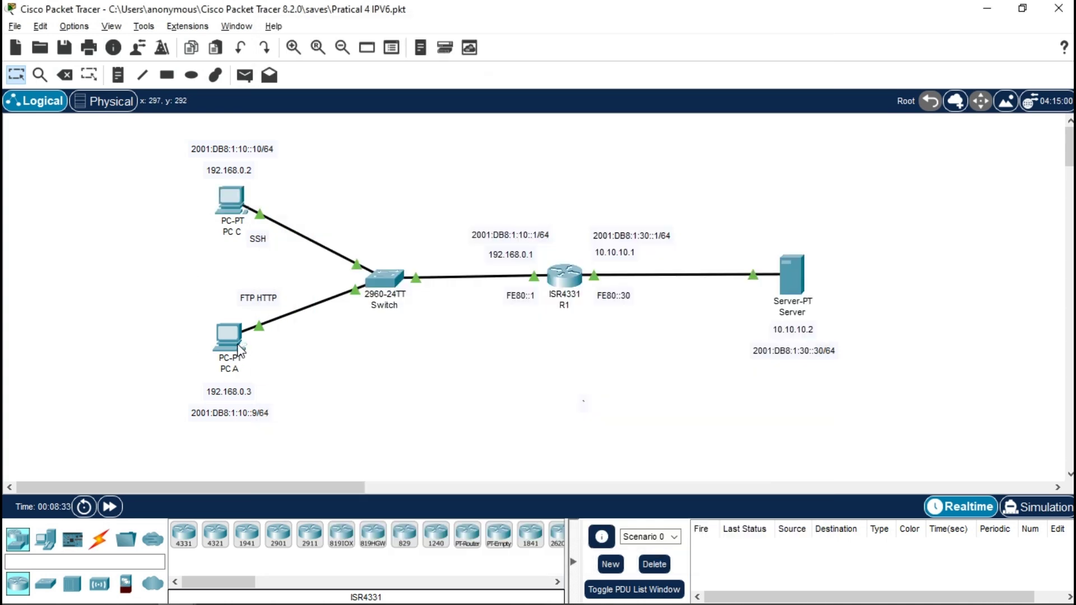
# FTP from PC A to 10.10.10.2, log in with the FTP credentials, quit, and close PC A.
pyautogui.click(241, 350)
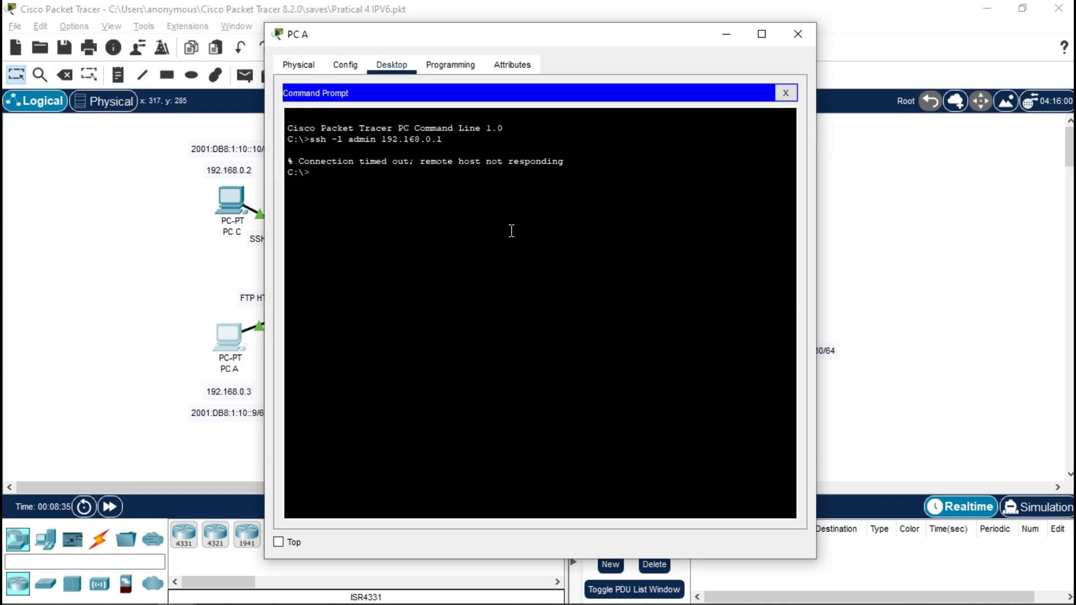
pyautogui.write('ftp 10.10.10.2')
pyautogui.press('Return')
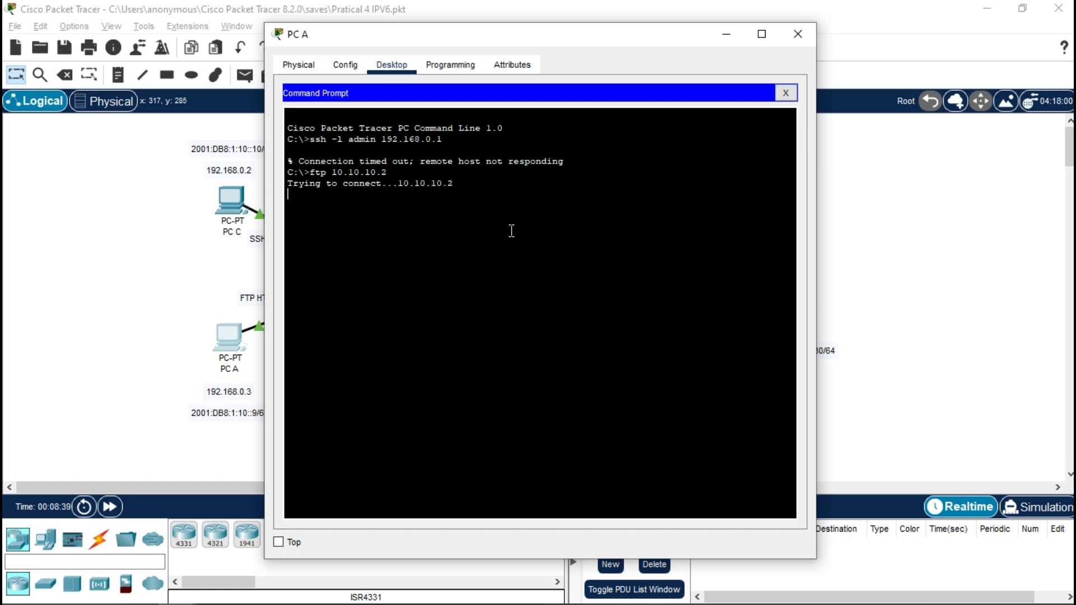
pyautogui.write('cisco')
pyautogui.press('Return')
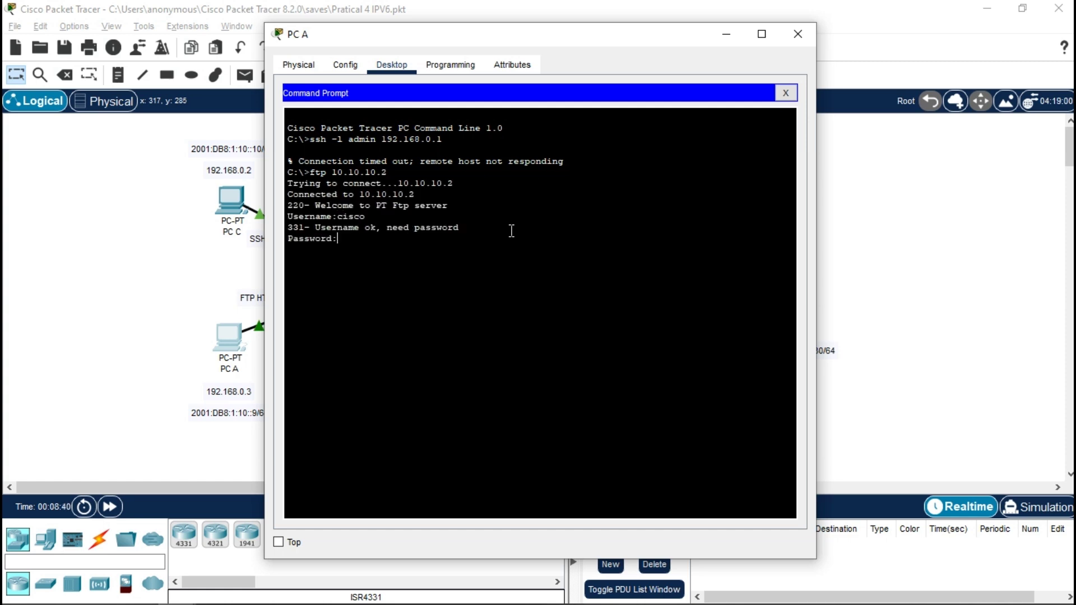
pyautogui.write('cisco')
pyautogui.press('Return')
pyautogui.hotkey('ctrl', 'c')
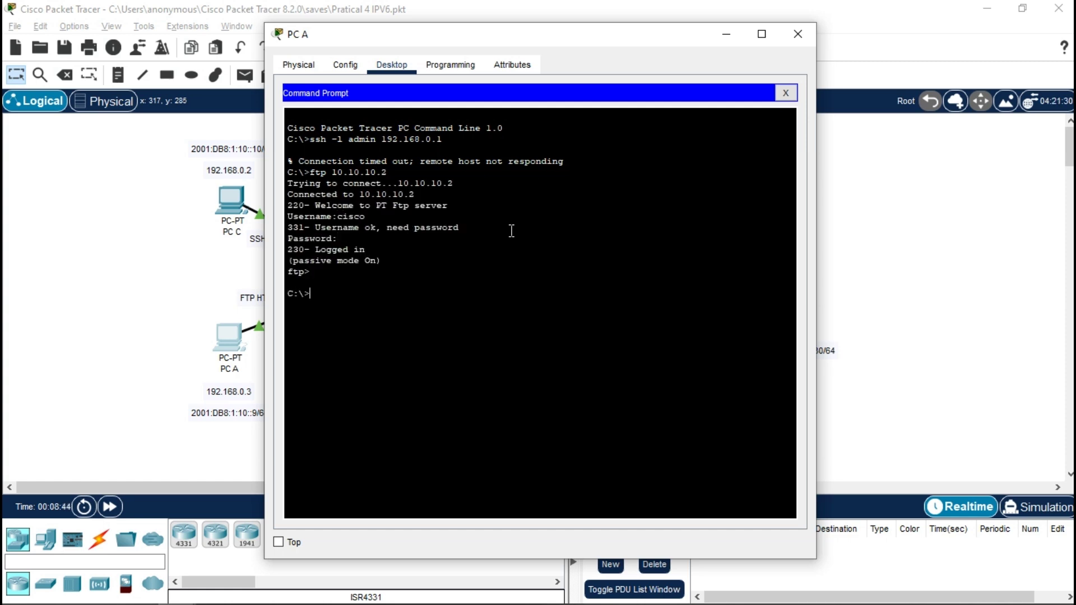
pyautogui.click(798, 35)
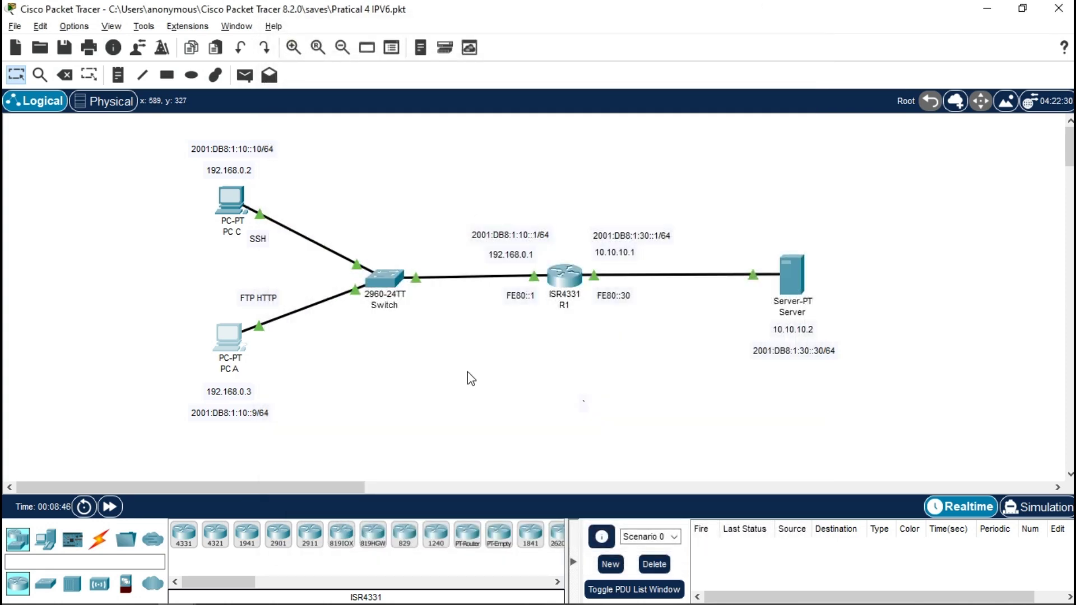
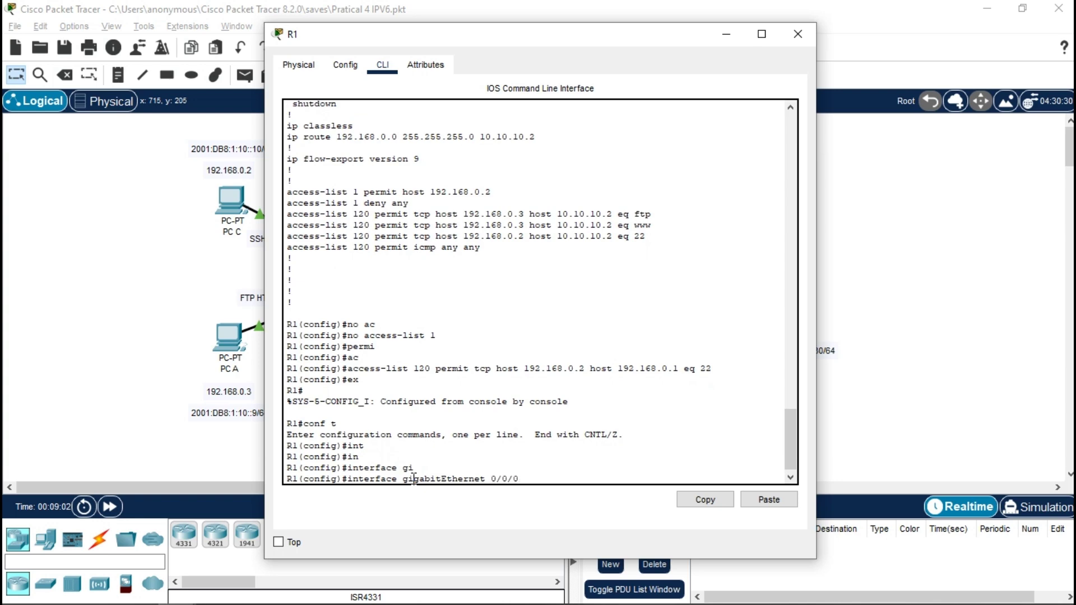
# Assign IPv6 address 2001:DB8:1:10::1/64 to R1's GigabitEthernet 0/0/0.
pyautogui.press('Return')
pyautogui.write('ipv')
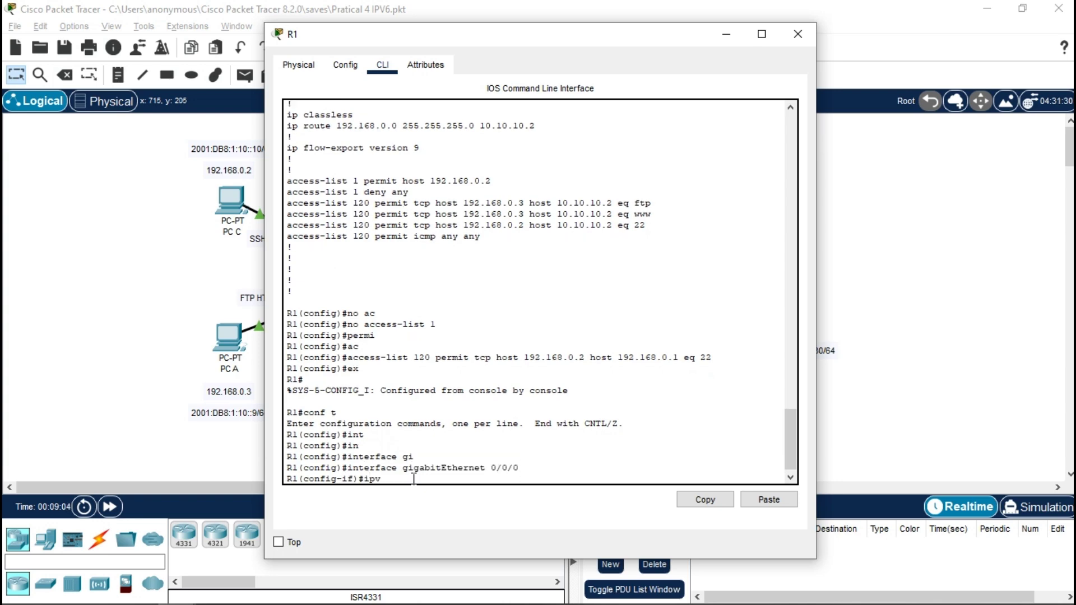
pyautogui.write('6')
pyautogui.press('Tab')
pyautogui.press('Tab')
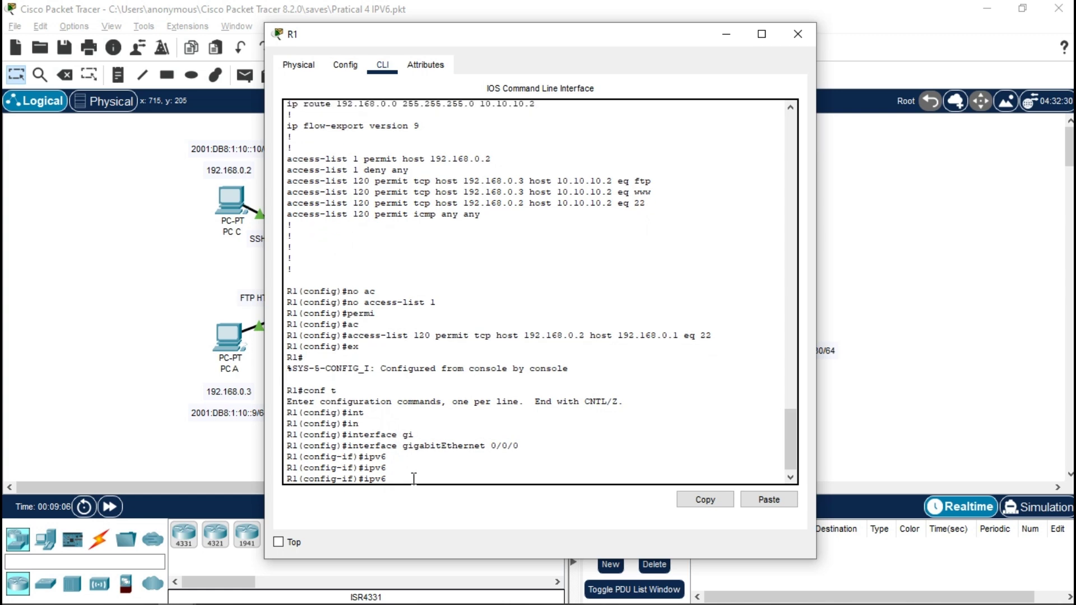
pyautogui.press('Tab')
pyautogui.write('a')
pyautogui.press('Tab')
pyautogui.press('Tab')
pyautogui.write('d')
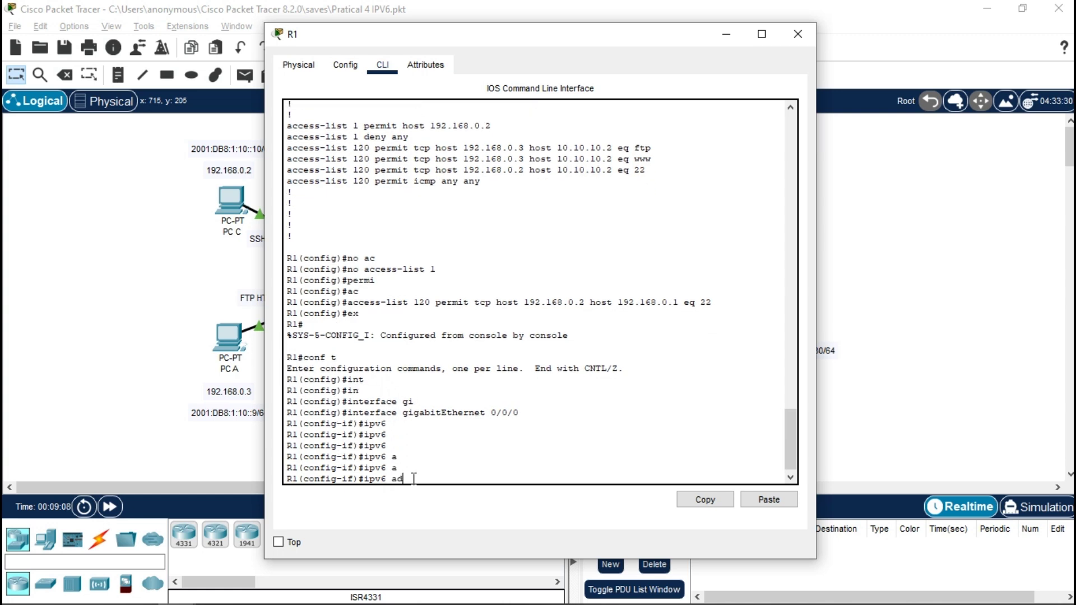
pyautogui.press('Tab')
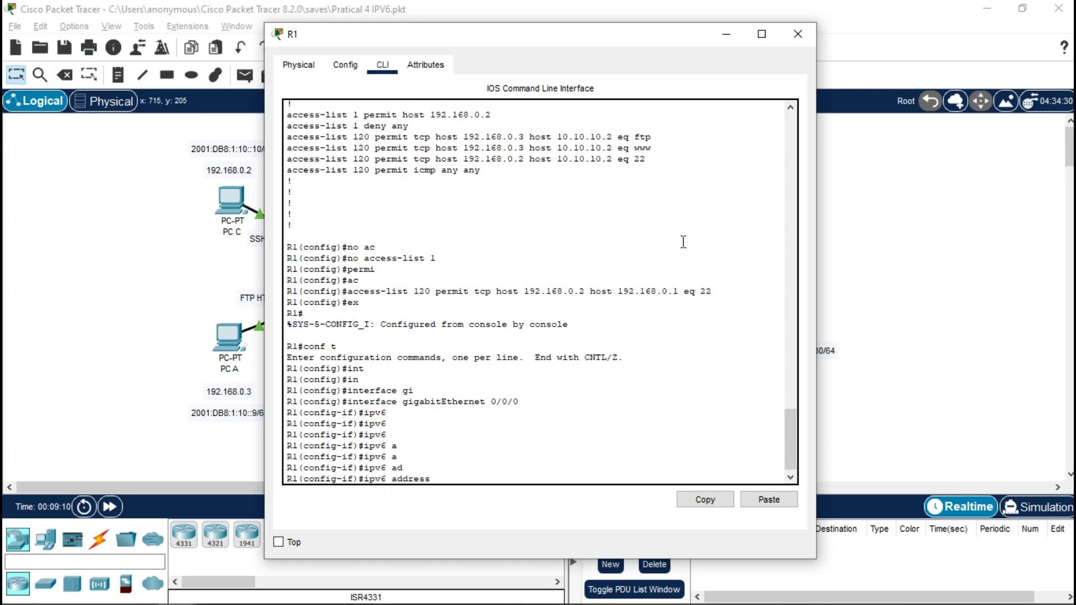
pyautogui.rightClick(417, 335)
pyautogui.click(454, 364)
pyautogui.press('BackSpace')
pyautogui.press('BackSpace')
pyautogui.press('BackSpace')
pyautogui.press('BackSpace')
pyautogui.press('BackSpace')
pyautogui.press('BackSpace')
pyautogui.press('BackSpace')
pyautogui.write('10::1')
pyautogui.moveTo(493, 36); pyautogui.dragTo(651, 25)
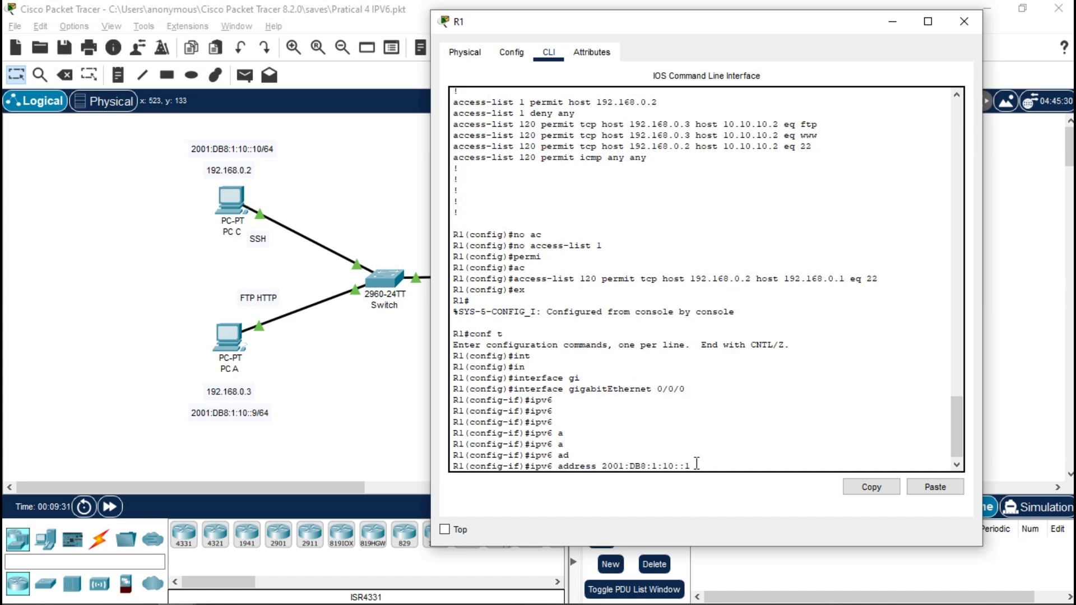
pyautogui.write('64')
pyautogui.press('Return')
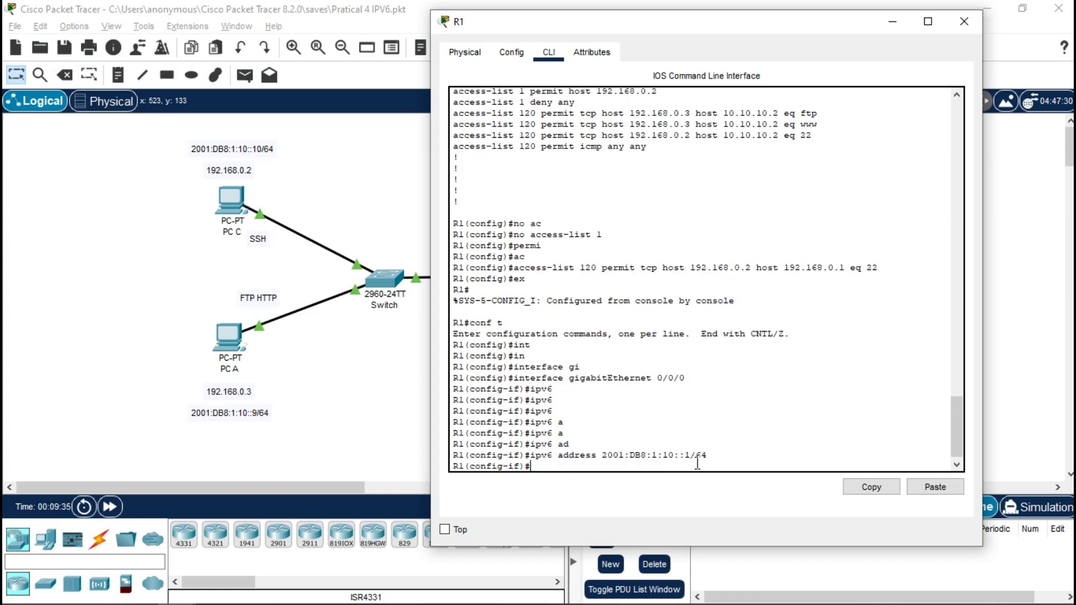
# Add link-local address FE80::1 to the interface, then exit interface mode.
pyautogui.press('Up')
pyautogui.press('BackSpace')
pyautogui.press('BackSpace')
pyautogui.press('BackSpace')
pyautogui.press('BackSpace')
pyautogui.press('BackSpace')
pyautogui.press('BackSpace')
pyautogui.press('BackSpace')
pyautogui.press('BackSpace')
pyautogui.press('BackSpace')
pyautogui.press('BackSpace')
pyautogui.press('BackSpace')
pyautogui.press('BackSpace')
pyautogui.press('BackSpace')
pyautogui.press('BackSpace')
pyautogui.press('BackSpace')
pyautogui.press('BackSpace')
pyautogui.press('BackSpace')
pyautogui.press('BackSpace')
pyautogui.press('BackSpace')
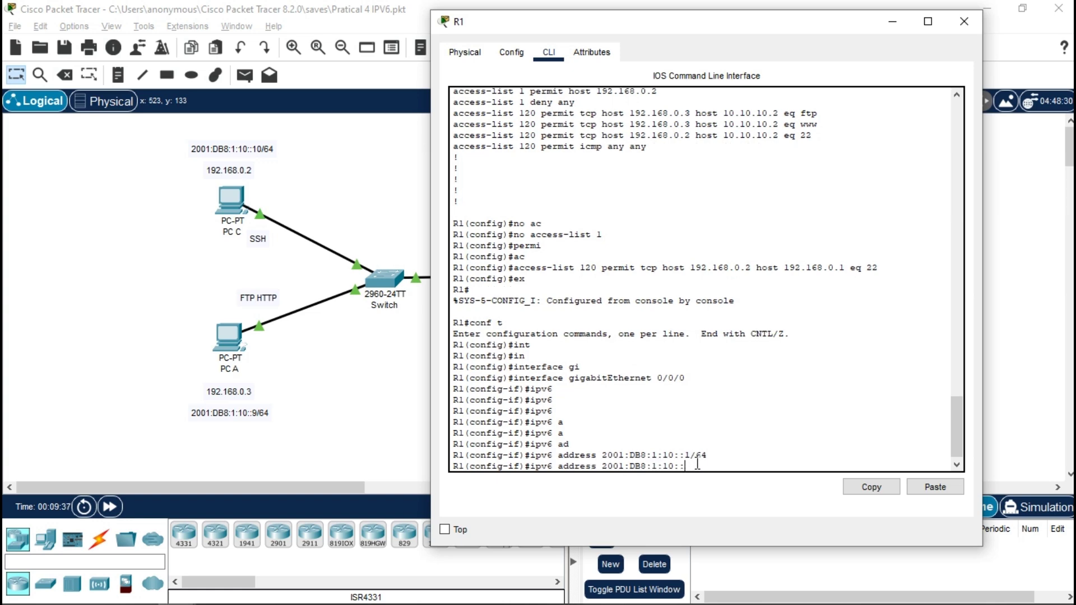
pyautogui.write('FE80::1')
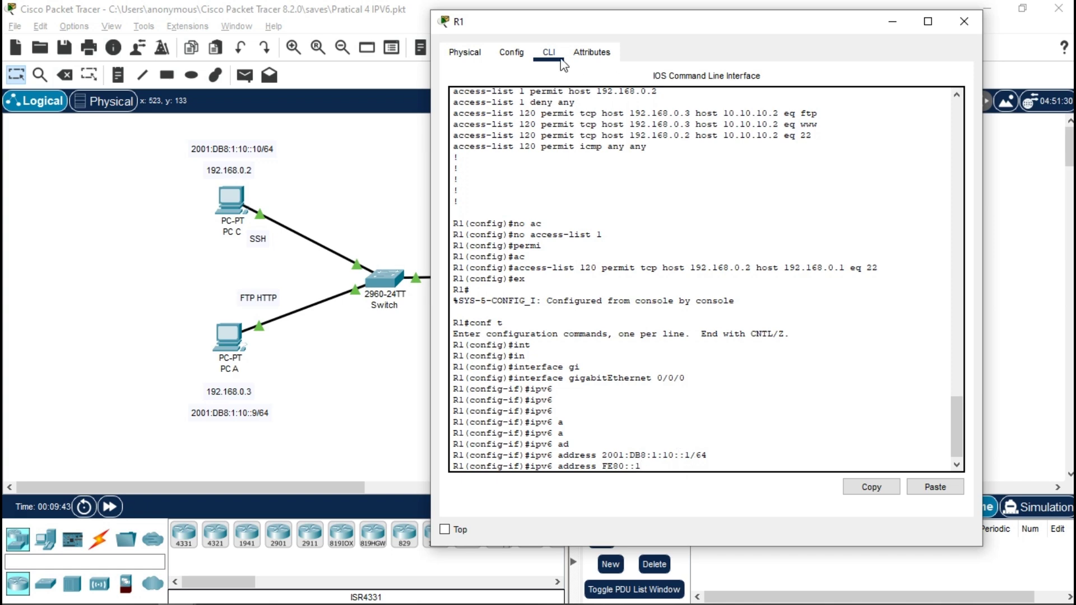
pyautogui.write(' li')
pyautogui.press('Tab')
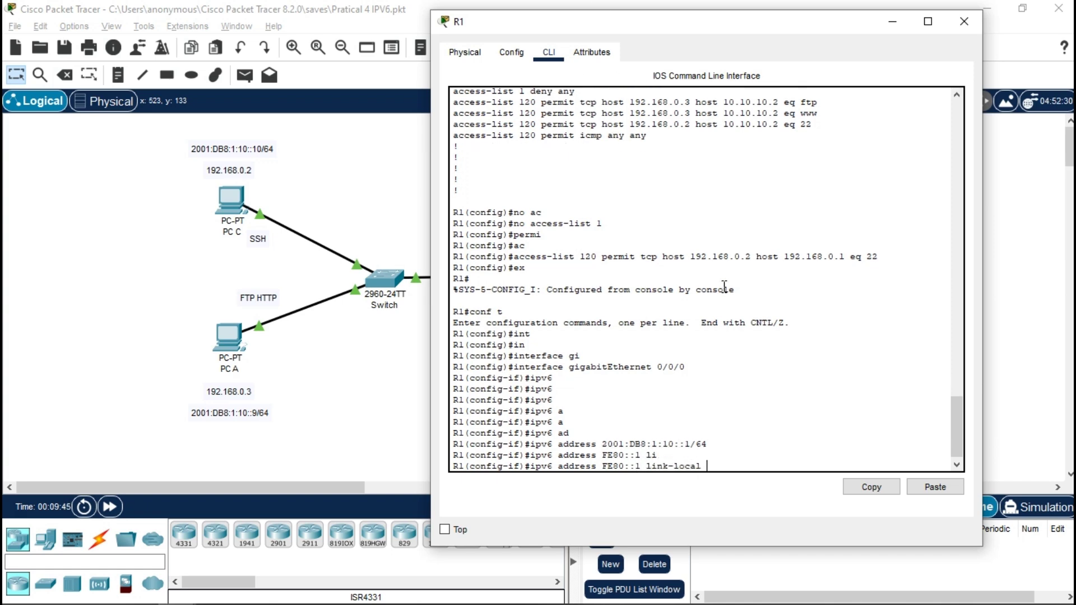
pyautogui.press('Return')
pyautogui.write('ex')
pyautogui.press('Return')
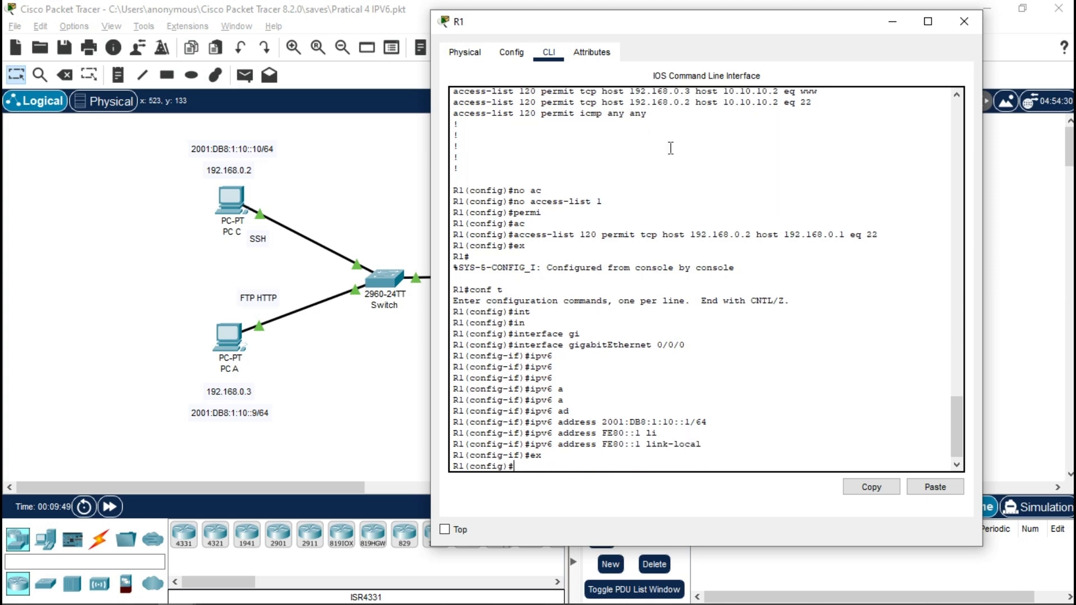
# Enter interface GigabitEthernet 0/0/1 on R1.
pyautogui.moveTo(670, 34); pyautogui.dragTo(397, 27)
pyautogui.press('Up')
pyautogui.press('Up')
pyautogui.press('Up')
pyautogui.press('Up')
pyautogui.press('Up')
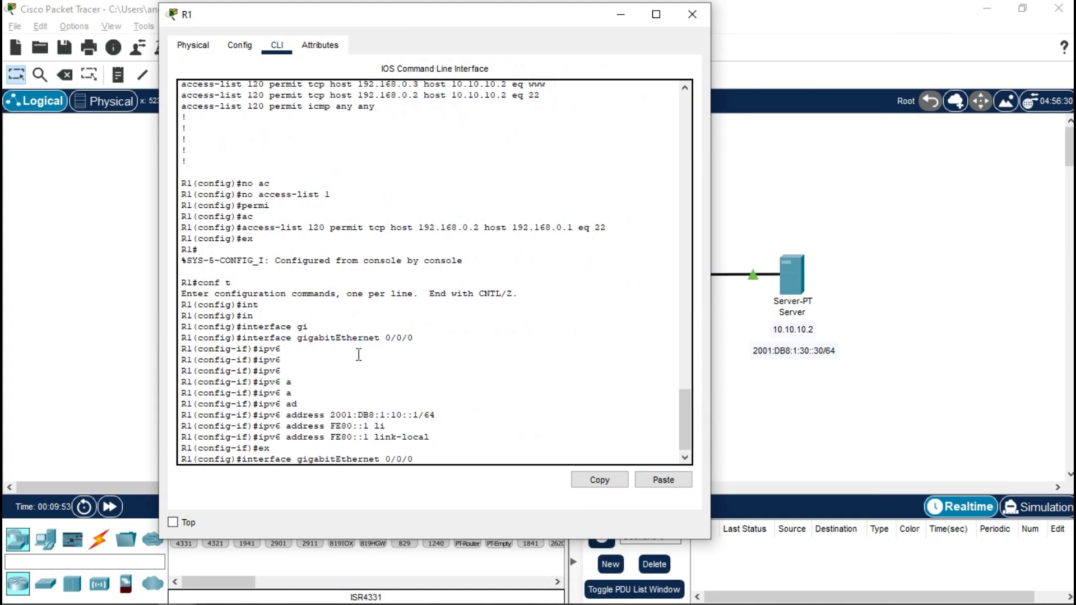
pyautogui.press('BackSpace')
pyautogui.write('1')
pyautogui.press('Return')
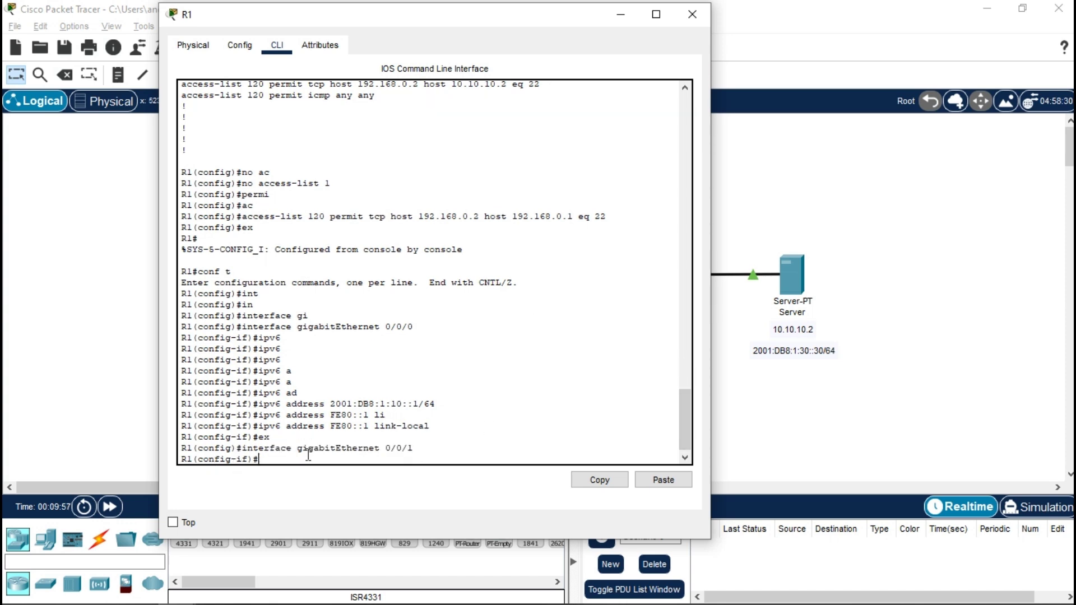
# Assign IPv6 address 2001:DB8:1:30::1/64 to G0/0/1.
pyautogui.press('Up')
pyautogui.press('Up')
pyautogui.press('Up')
pyautogui.press('Up')
pyautogui.press('Up')
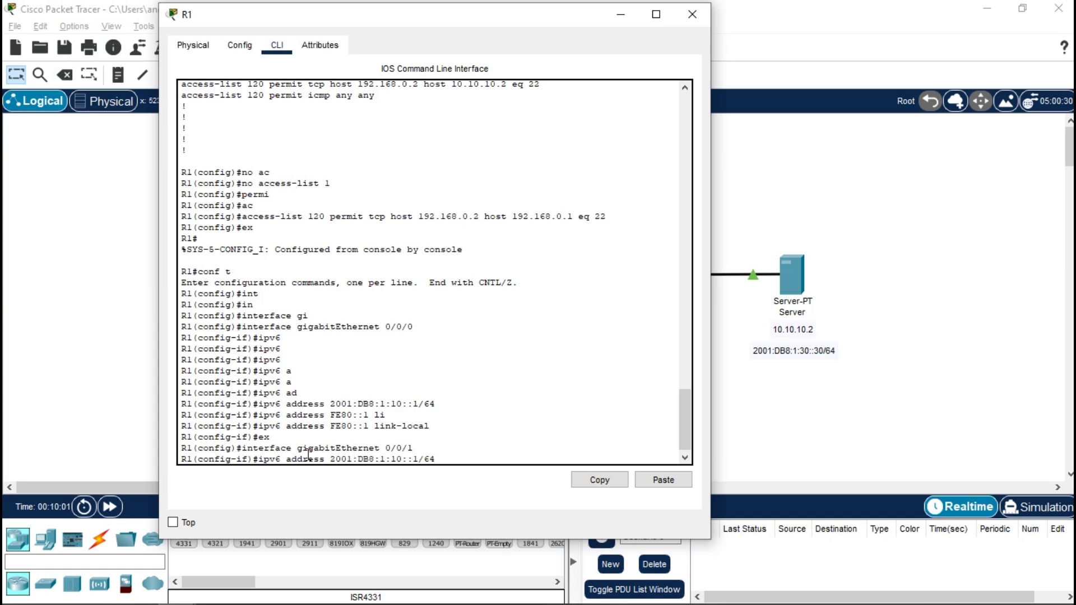
pyautogui.press('BackSpace')
pyautogui.press('BackSpace')
pyautogui.press('BackSpace')
pyautogui.press('BackSpace')
pyautogui.write('1')
pyautogui.press('Left')
pyautogui.press('Left')
pyautogui.press('Left')
pyautogui.press('BackSpace')
pyautogui.press('BackSpace')
pyautogui.write('30')
pyautogui.press('End')
pyautogui.write('/64')
pyautogui.press('Return')
# Set link-local address FE80::30 on G0/0/1 and exit interface mode.
pyautogui.press('Up')
pyautogui.press('Up')
pyautogui.press('Up')
pyautogui.press('Up')
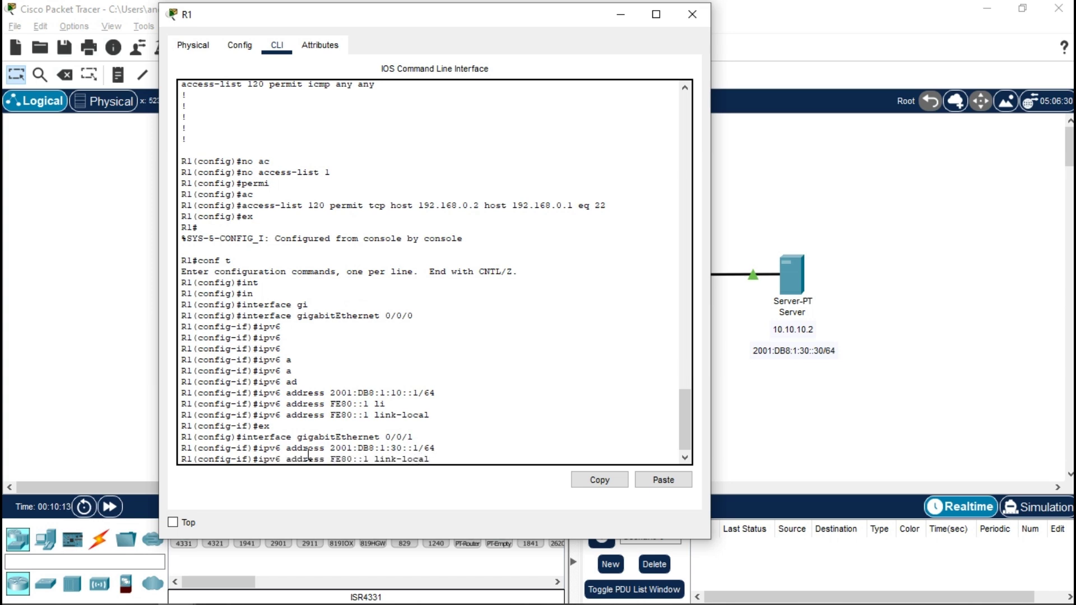
pyautogui.press('Left')
pyautogui.press('Left')
pyautogui.press('Left')
pyautogui.press('Left')
pyautogui.press('Left')
pyautogui.press('Left')
pyautogui.press('Delete')
pyautogui.write('30')
pyautogui.press('Return')
pyautogui.write('ex')
pyautogui.press('Return')
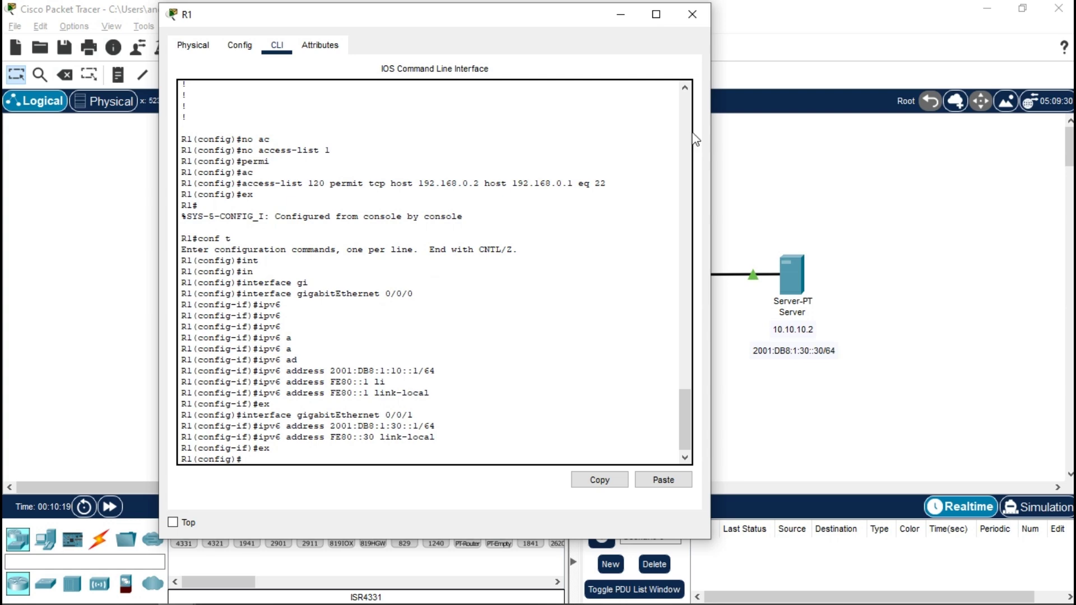
# Run 'ipv6 unicast-routing' on R1, then begin typing an 'ipv6 route' command.
pyautogui.moveTo(555, 23); pyautogui.dragTo(623, 331)
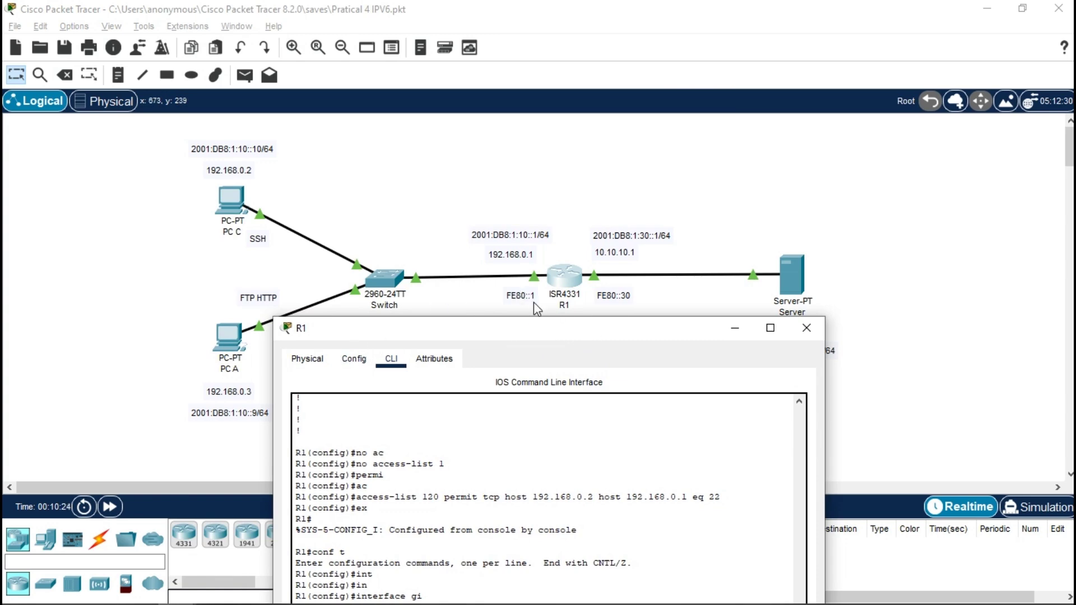
pyautogui.moveTo(530, 335); pyautogui.dragTo(521, 119)
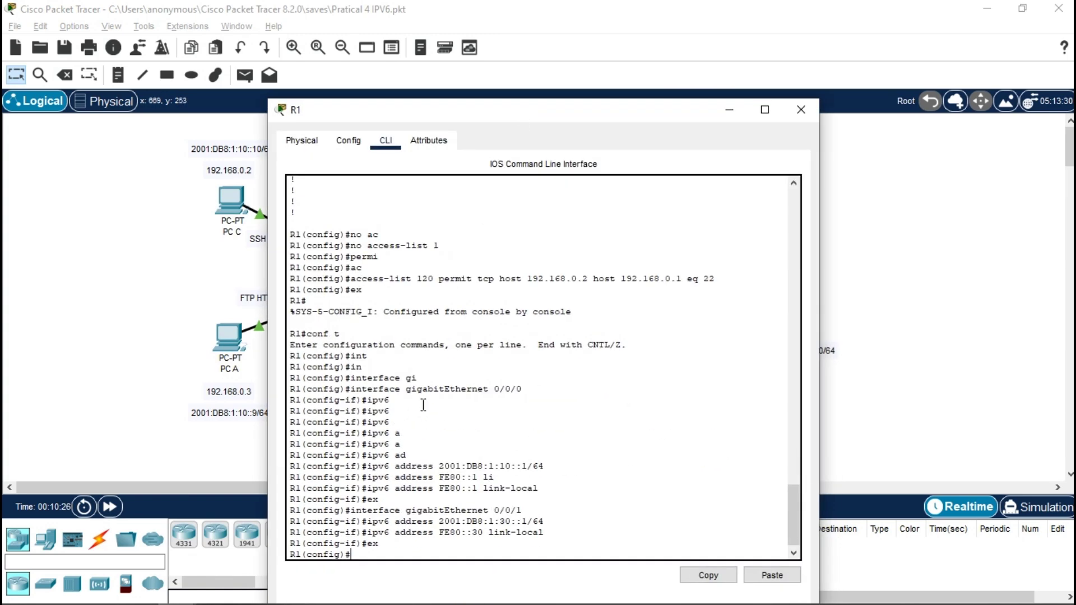
pyautogui.write('ipv6 un')
pyautogui.press('Tab')
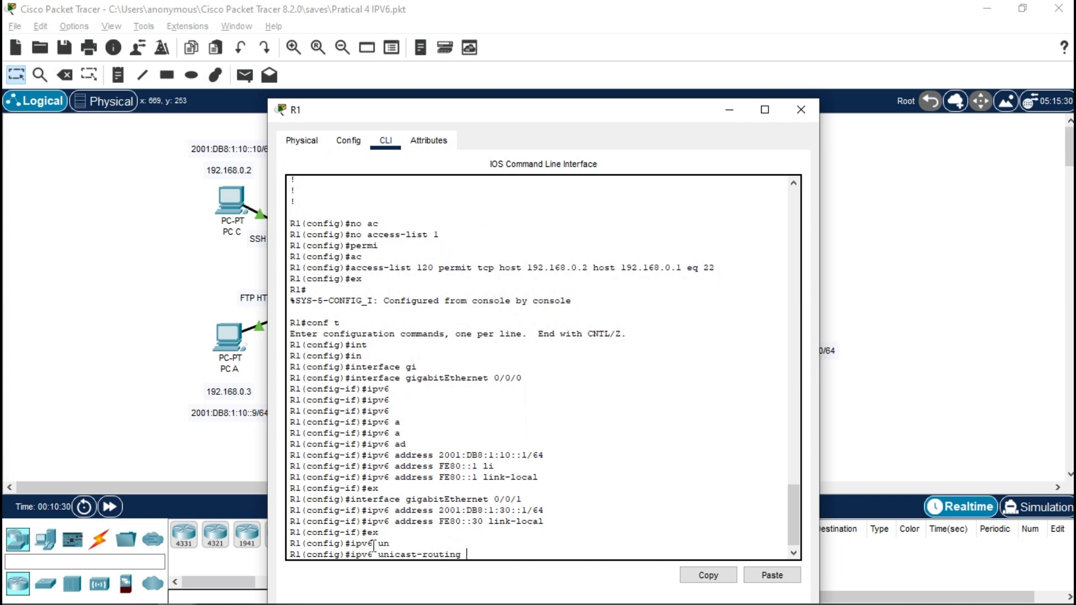
pyautogui.press('Return')
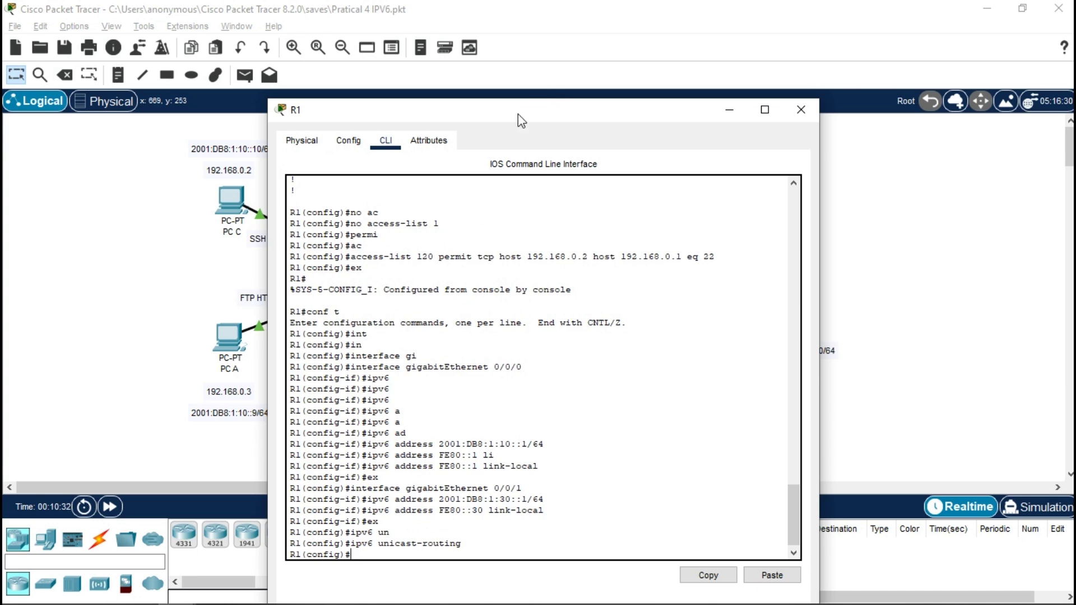
pyautogui.moveTo(522, 115); pyautogui.dragTo(488, 51)
pyautogui.write('ipv6')
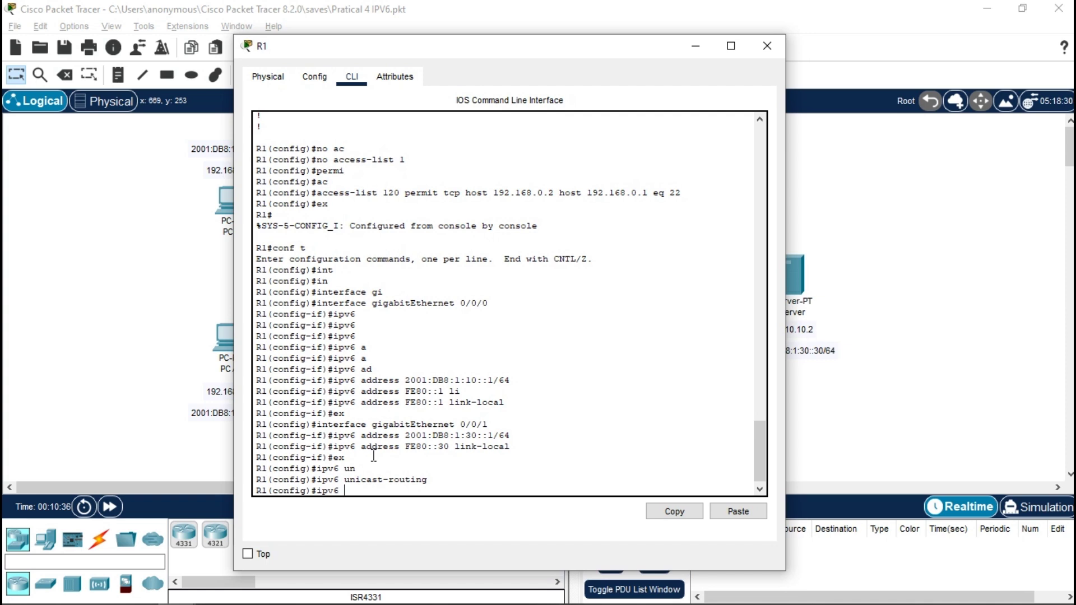
pyautogui.write(' route')
pyautogui.write(' 192')
# Enter destination prefix 2001:DB8:1:10::1/64 in the IPv6 route command.
pyautogui.press('BackSpace')
pyautogui.press('BackSpace')
pyautogui.press('BackSpace')
pyautogui.rightClick(381, 470)
pyautogui.click(409, 483)
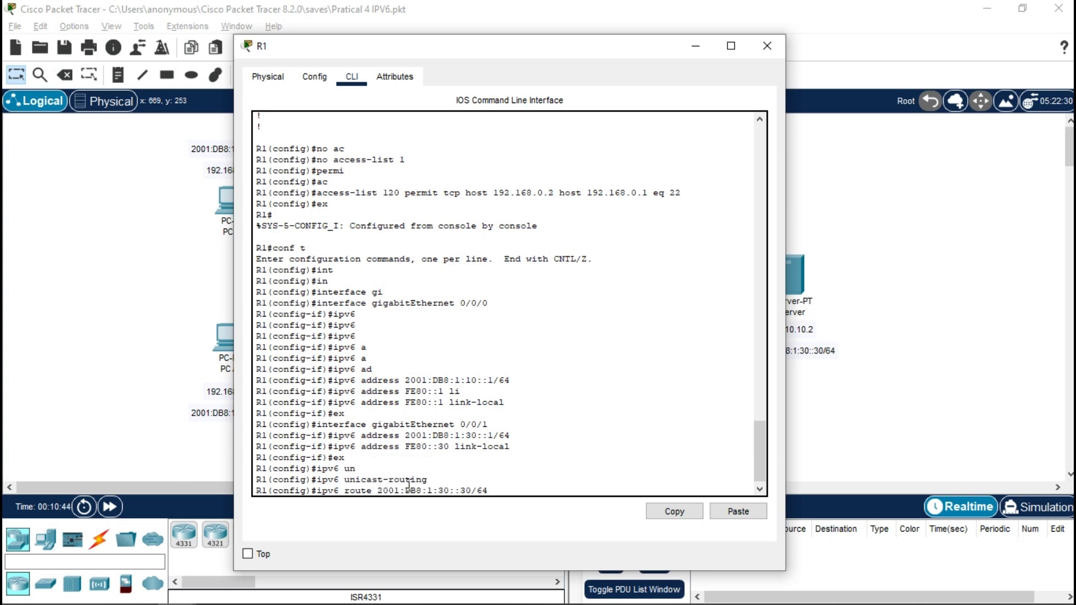
pyautogui.press('Left')
pyautogui.press('Left')
pyautogui.press('Left')
pyautogui.press('BackSpace')
pyautogui.press('BackSpace')
pyautogui.write('1')
pyautogui.press('BackSpace')
pyautogui.write('1/64 host')
# Add next hop 2001:DB8:1:30::30 and submit the route.
pyautogui.rightClick(424, 365)
pyautogui.click(461, 394)
pyautogui.press('BackSpace')
pyautogui.press('BackSpace')
pyautogui.press('BackSpace')
pyautogui.press('BackSpace')
pyautogui.press('BackSpace')
pyautogui.write('1')
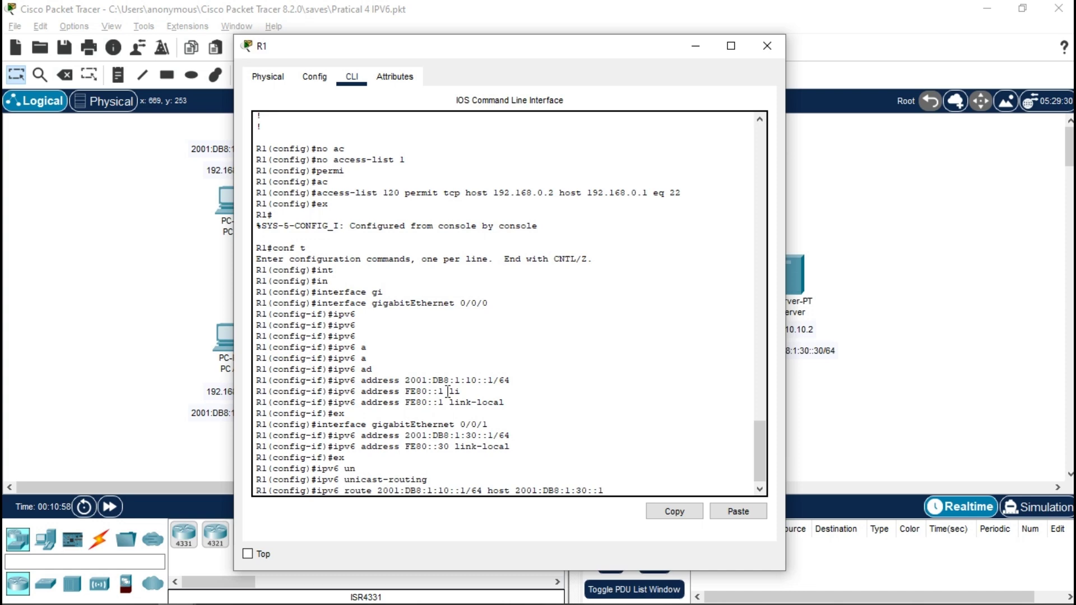
pyautogui.press('BackSpace')
pyautogui.write('30')
pyautogui.press('Left')
pyautogui.press('Right')
pyautogui.press('Right')
pyautogui.press('Right')
pyautogui.press('Right')
pyautogui.press('Right')
pyautogui.press('Right')
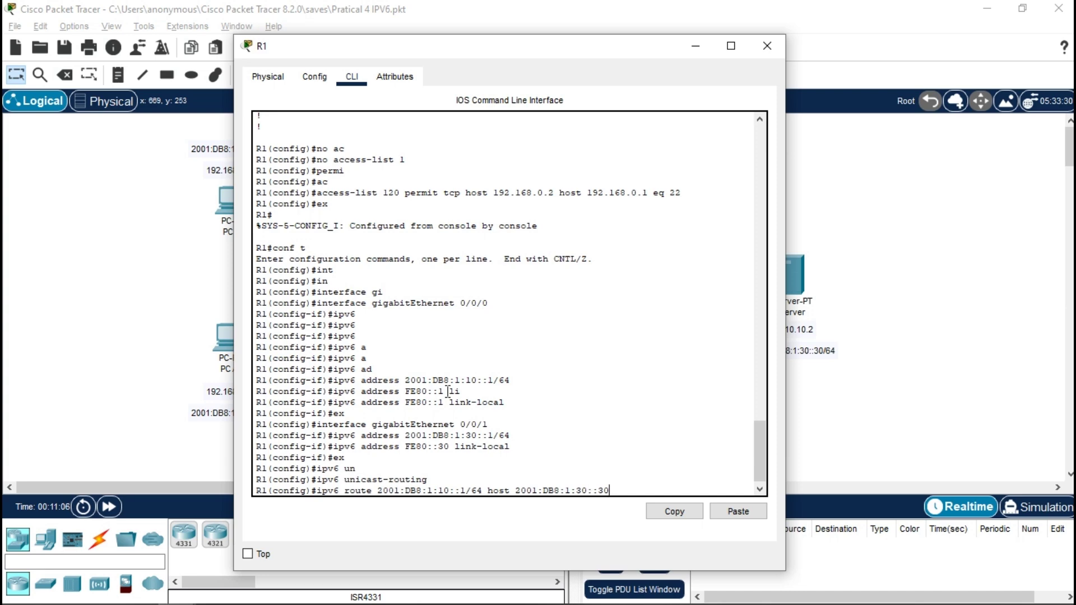
pyautogui.press('Return')
# Remove 'host' from the rejected route, re-enter it, and close R1's window.
pyautogui.press('Up')
pyautogui.press('Left')
pyautogui.press('Left')
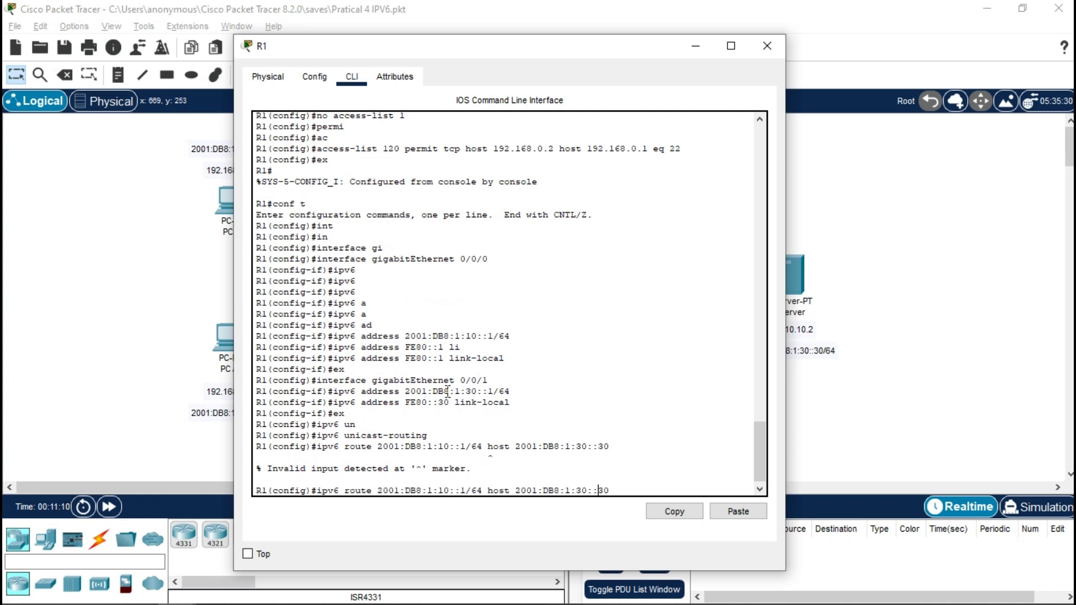
pyautogui.press('Left')
pyautogui.press('Left')
pyautogui.press('Left')
pyautogui.press('Left')
pyautogui.press('Left')
pyautogui.press('Left')
pyautogui.press('Left')
pyautogui.press('Left')
pyautogui.press('Left')
pyautogui.press('Left')
pyautogui.press('Left')
pyautogui.press('Left')
pyautogui.press('Left')
pyautogui.press('Left')
pyautogui.press('Left')
pyautogui.press('Left')
pyautogui.press('Left')
pyautogui.press('Left')
pyautogui.press('Left')
pyautogui.press('Left')
pyautogui.press('Right')
pyautogui.press('Right')
pyautogui.press('Right')
pyautogui.press('Right')
pyautogui.press('Right')
pyautogui.press('Right')
pyautogui.press('Right')
pyautogui.press('Right')
pyautogui.press('Right')
pyautogui.press('Right')
pyautogui.press('Right')
pyautogui.press('Right')
pyautogui.press('Right')
pyautogui.press('Right')
pyautogui.press('Right')
pyautogui.press('Right')
pyautogui.press('Right')
pyautogui.press('Right')
pyautogui.press('Right')
pyautogui.press('Right')
pyautogui.press('BackSpace')
pyautogui.press('BackSpace')
pyautogui.press('BackSpace')
pyautogui.press('BackSpace')
pyautogui.press('BackSpace')
pyautogui.press('Return')
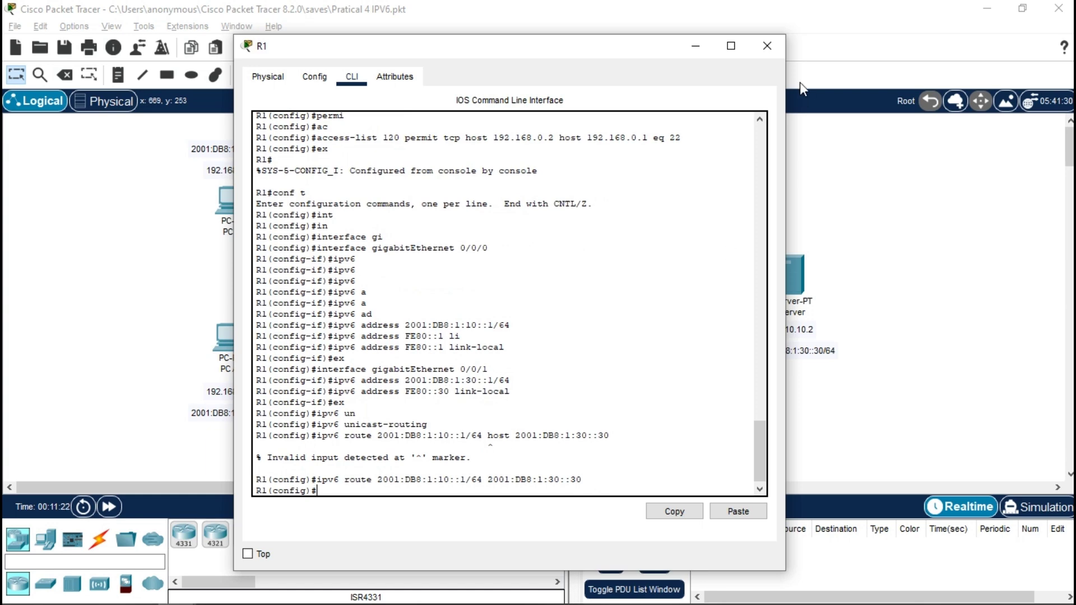
pyautogui.click(773, 49)
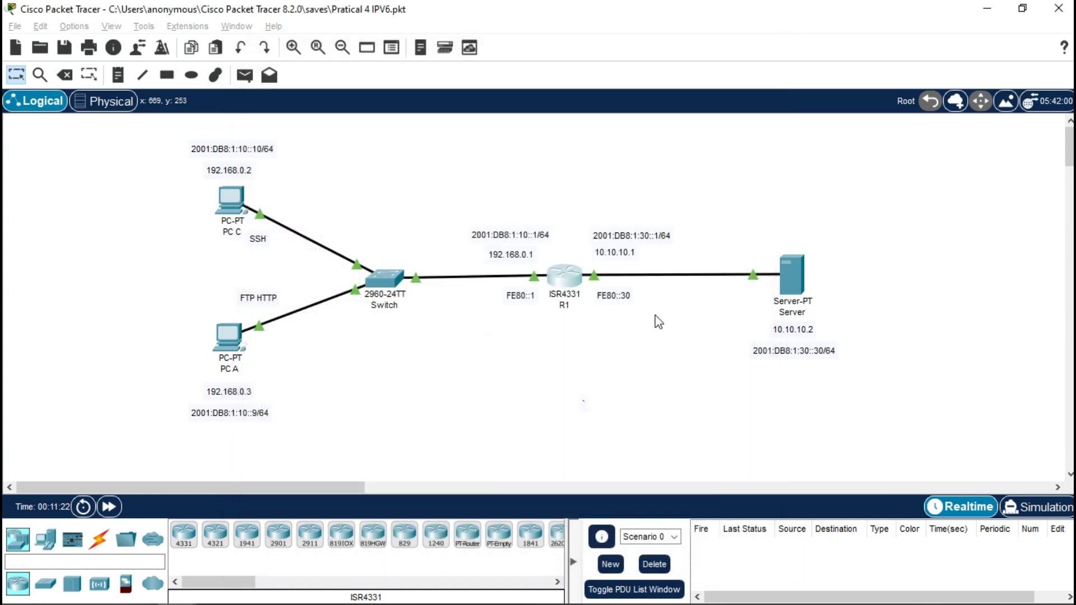
pyautogui.click(224, 344)
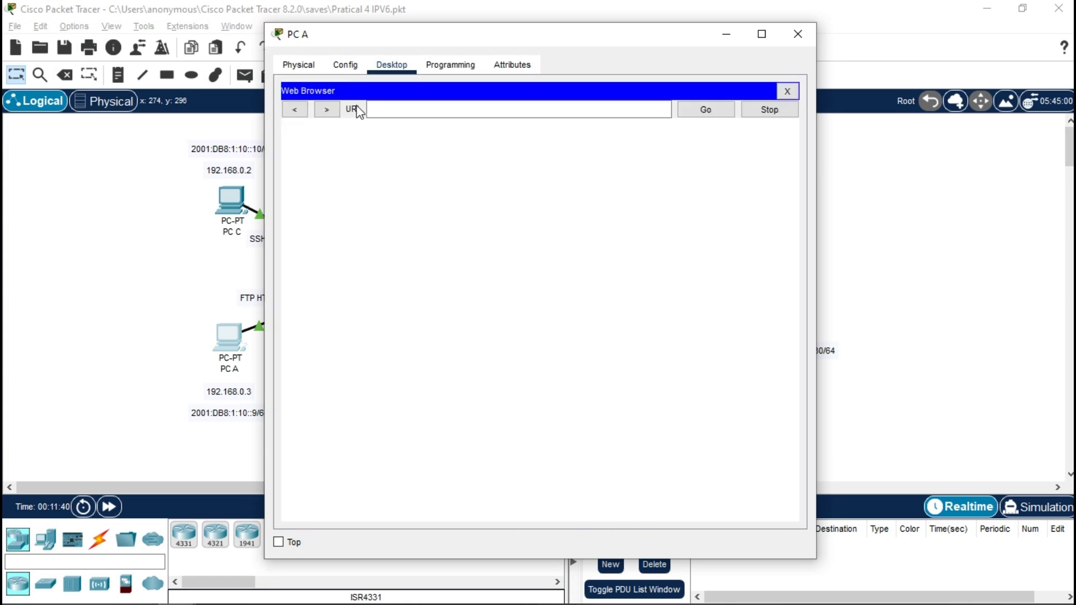
pyautogui.click(385, 107)
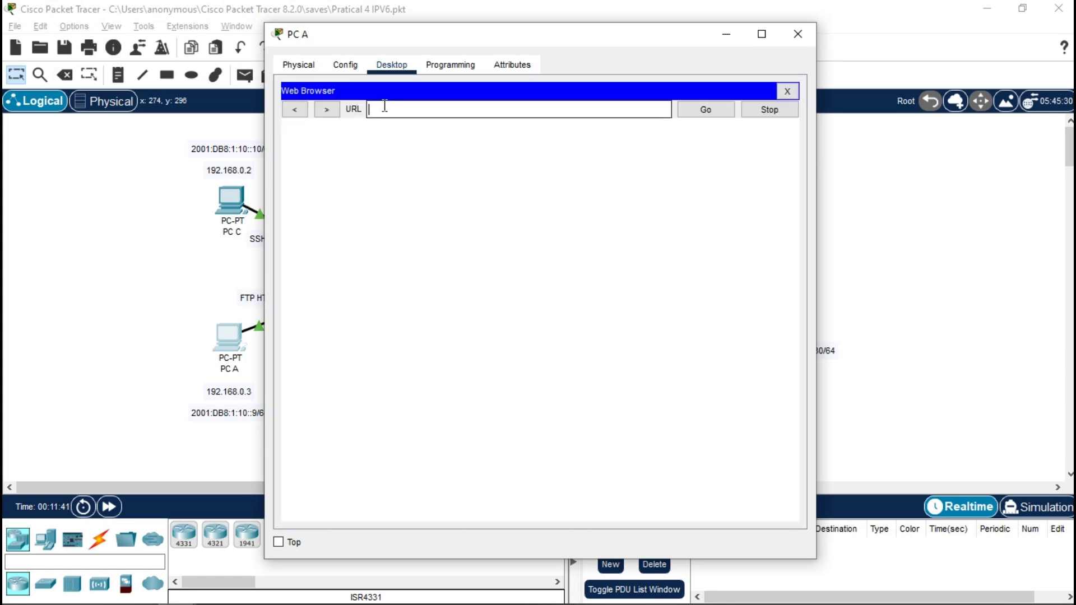
pyautogui.write('2001:DB8:1:30::30/64')
pyautogui.press('BackSpace')
pyautogui.press('BackSpace')
pyautogui.press('BackSpace')
pyautogui.press('Home')
pyautogui.write('http://')
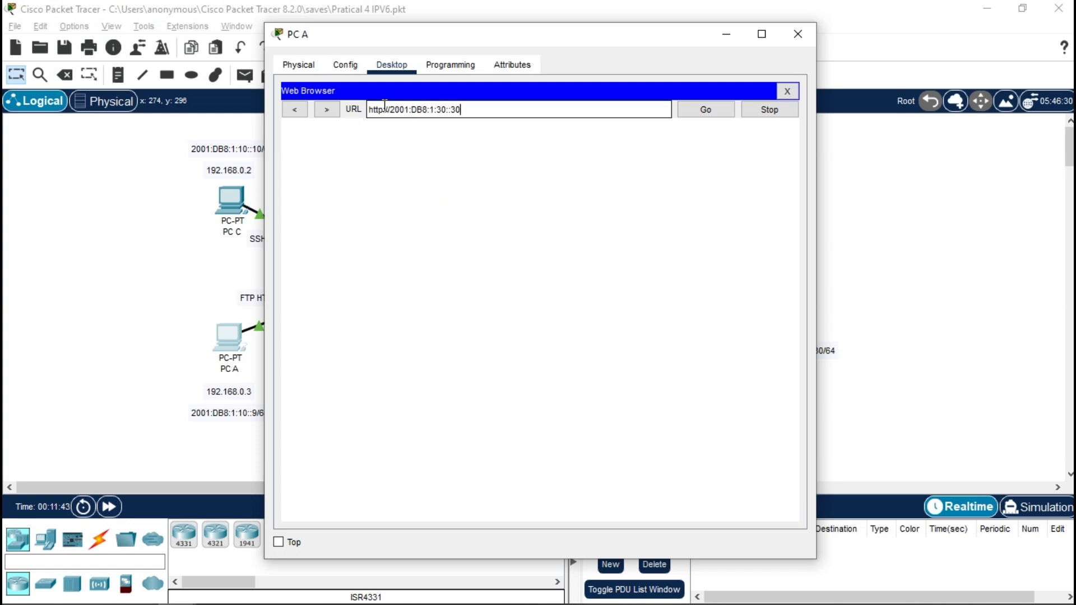
pyautogui.press('Return')
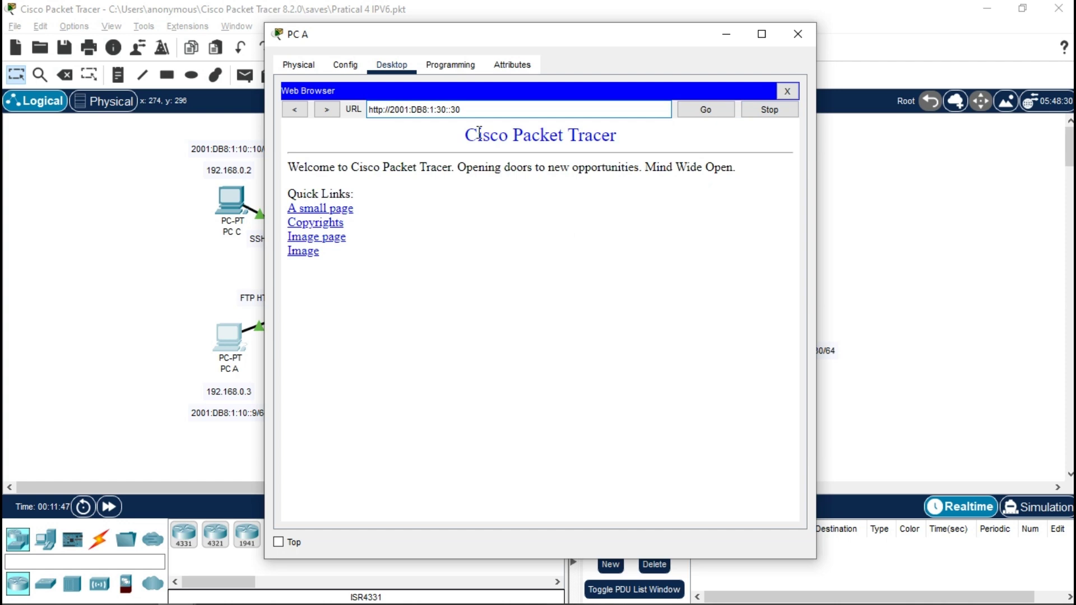
pyautogui.hotkey('ctrl', 'a')
pyautogui.hotkey('ctrl', 'c')
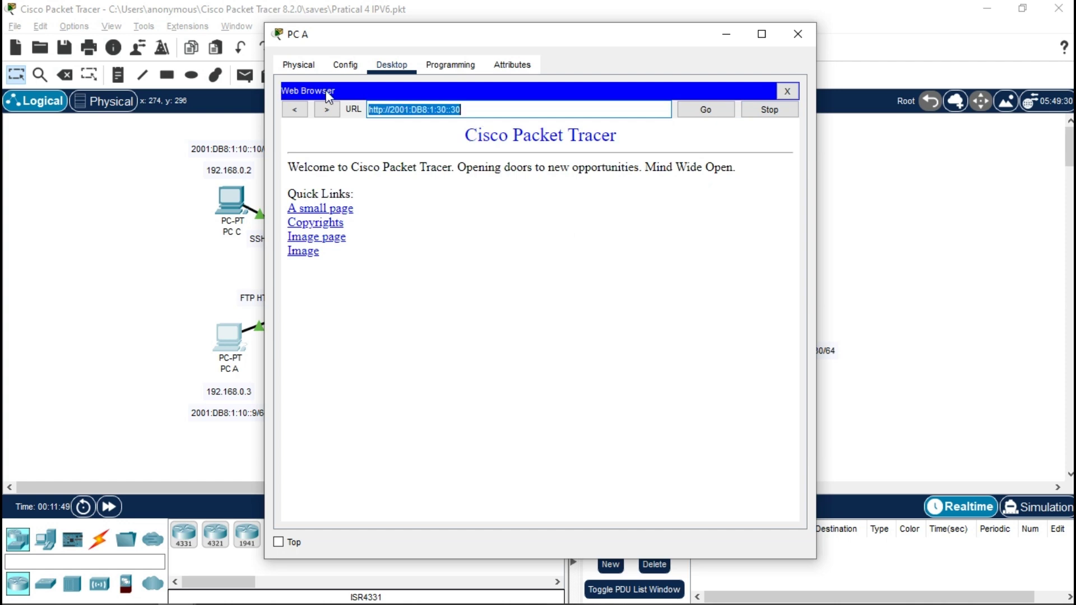
pyautogui.click(240, 201)
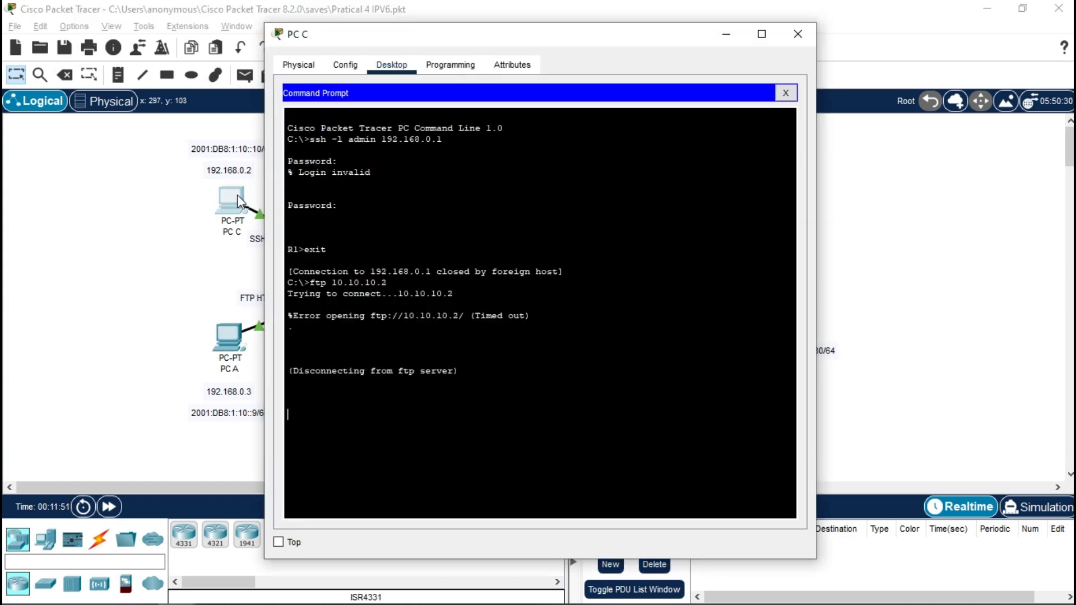
pyautogui.click(785, 93)
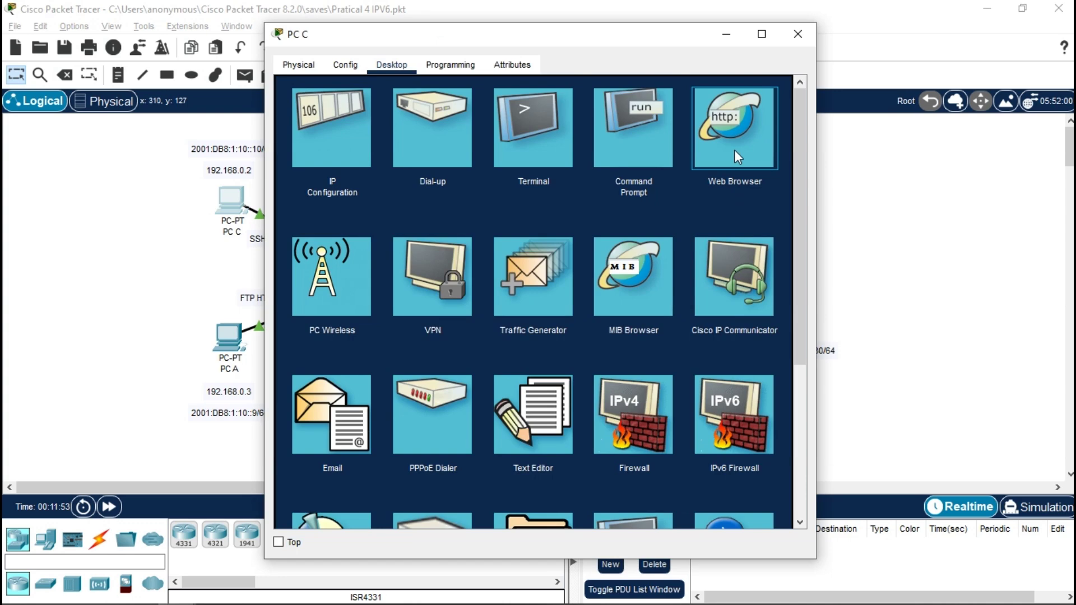
pyautogui.click(735, 149)
pyautogui.click(504, 115)
pyautogui.hotkey('ctrl', 'v')
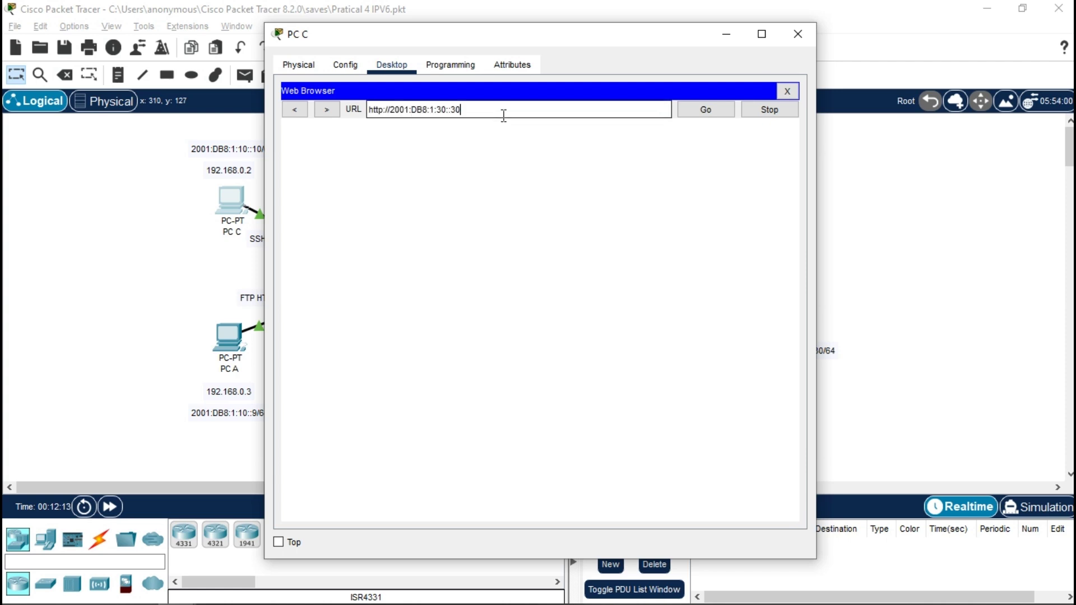
pyautogui.press('Return')
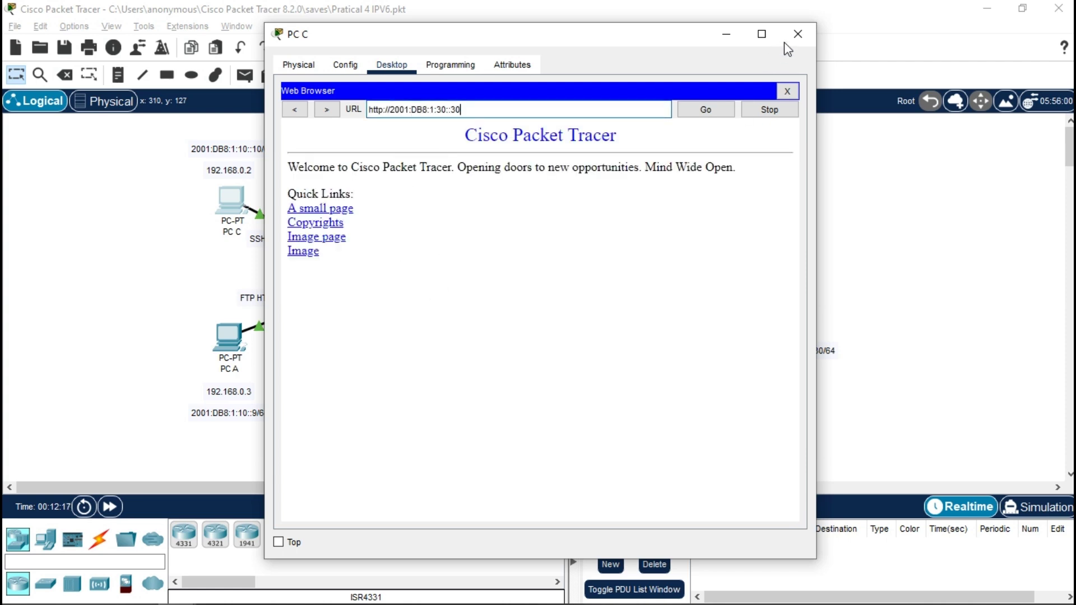
pyautogui.click(809, 31)
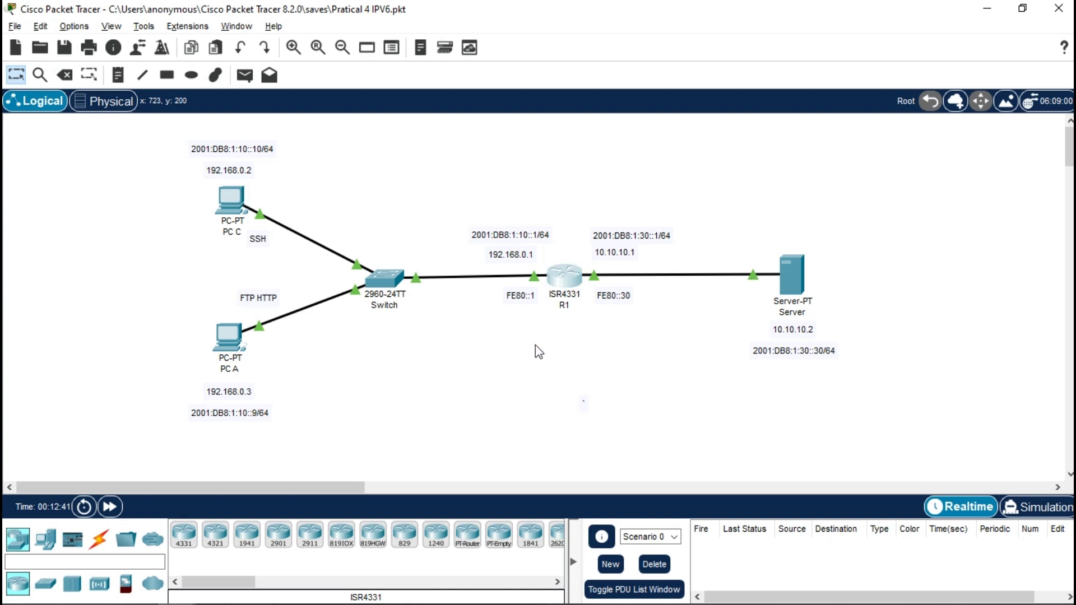
# On R1, create the IPv6 access list named HTTP.
pyautogui.click(539, 296)
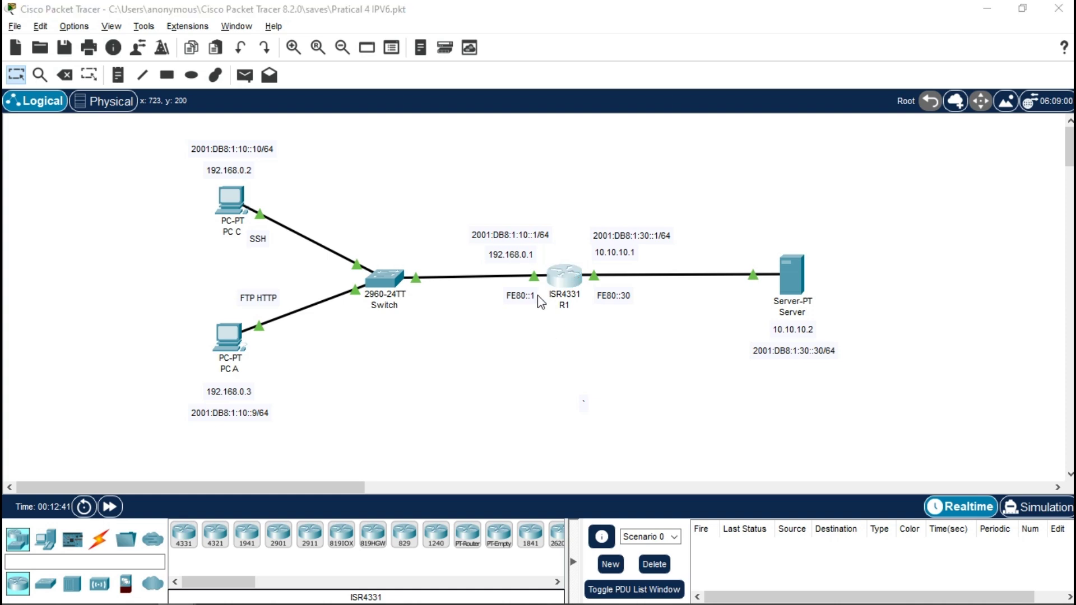
pyautogui.write('access-list')
pyautogui.press('Tab')
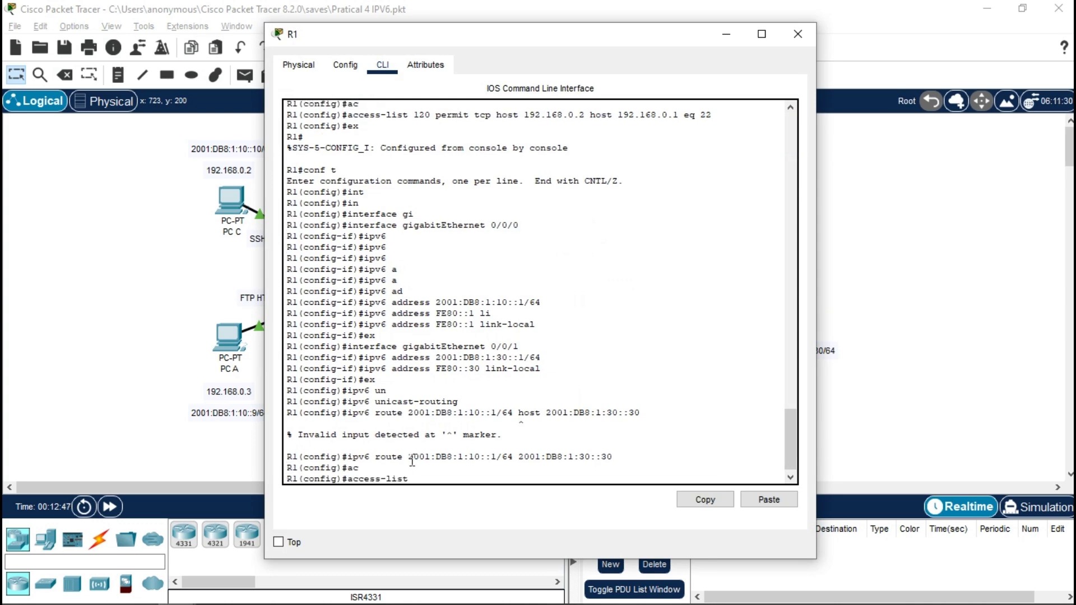
pyautogui.write('HTTP')
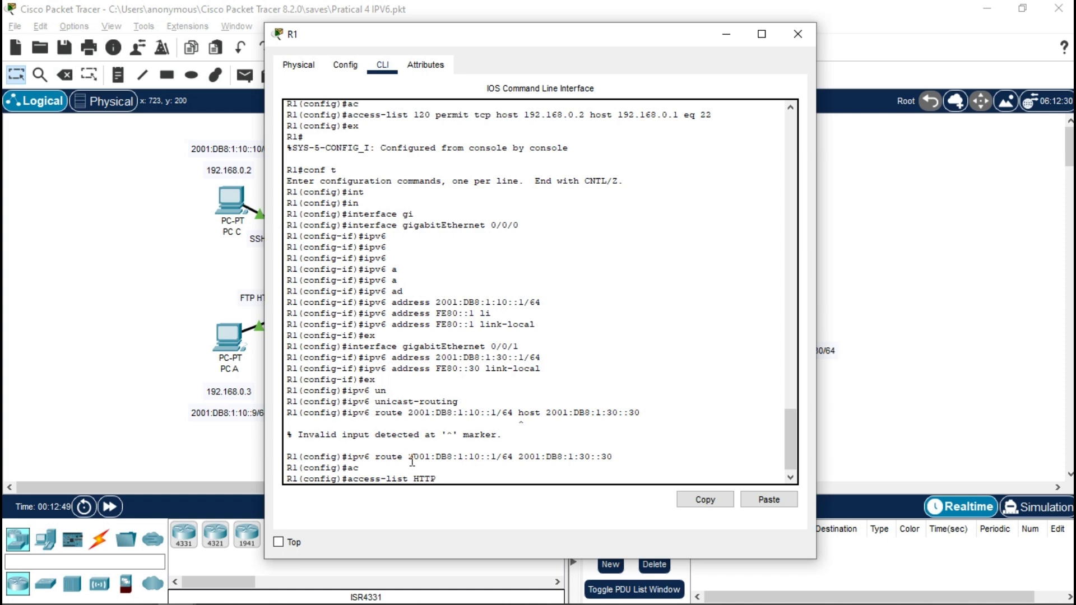
pyautogui.write('ipv6')
pyautogui.press('Return')
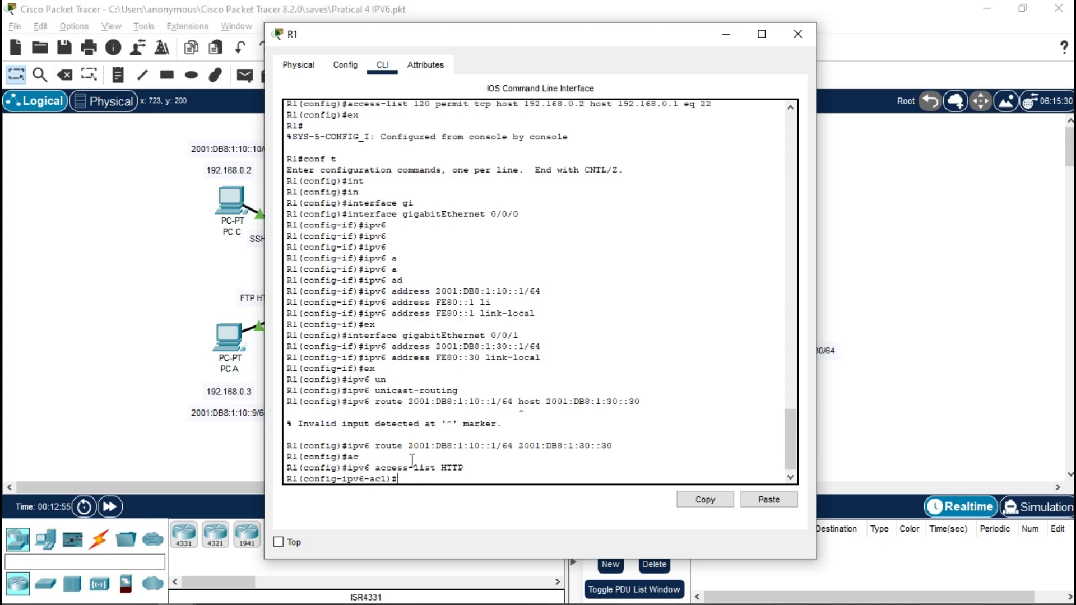
# Begin a permit tcp rule from source host 2001:DB8:1:10::9.
pyautogui.write('permit')
pyautogui.press('Tab')
pyautogui.write('tcp')
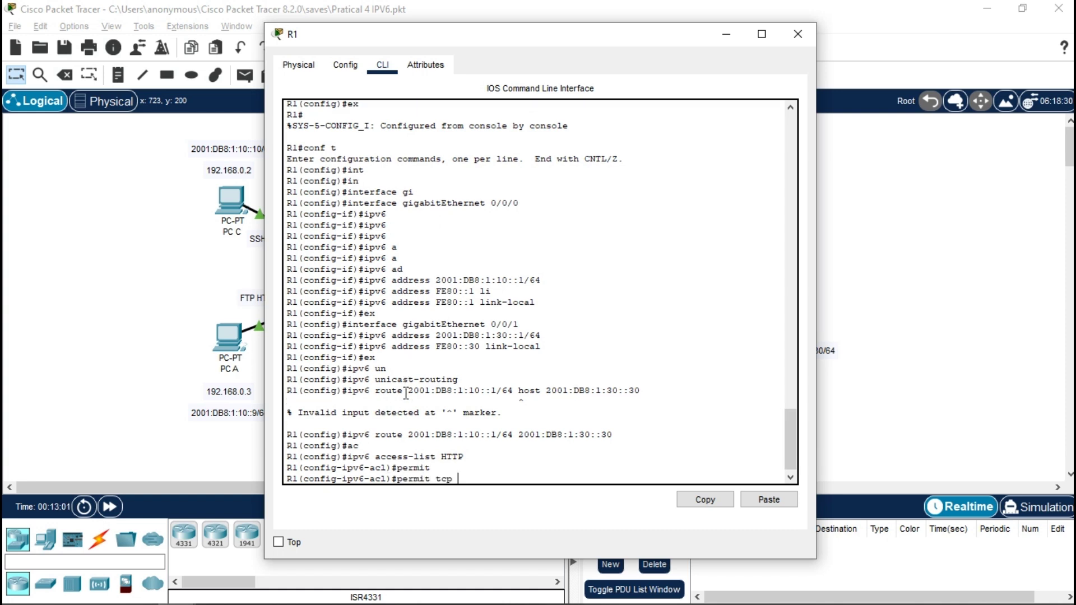
pyautogui.rightClick(415, 392)
pyautogui.click(436, 417)
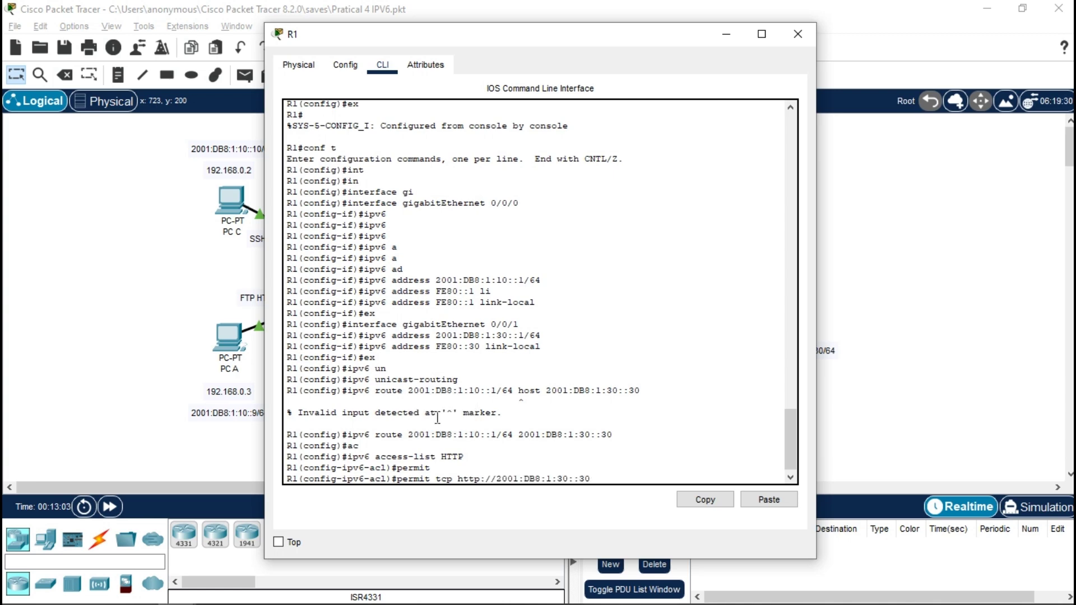
pyautogui.press('BackSpace')
pyautogui.press('BackSpace')
pyautogui.press('BackSpace')
pyautogui.press('BackSpace')
pyautogui.press('BackSpace')
pyautogui.press('BackSpace')
pyautogui.press('BackSpace')
pyautogui.write('host')
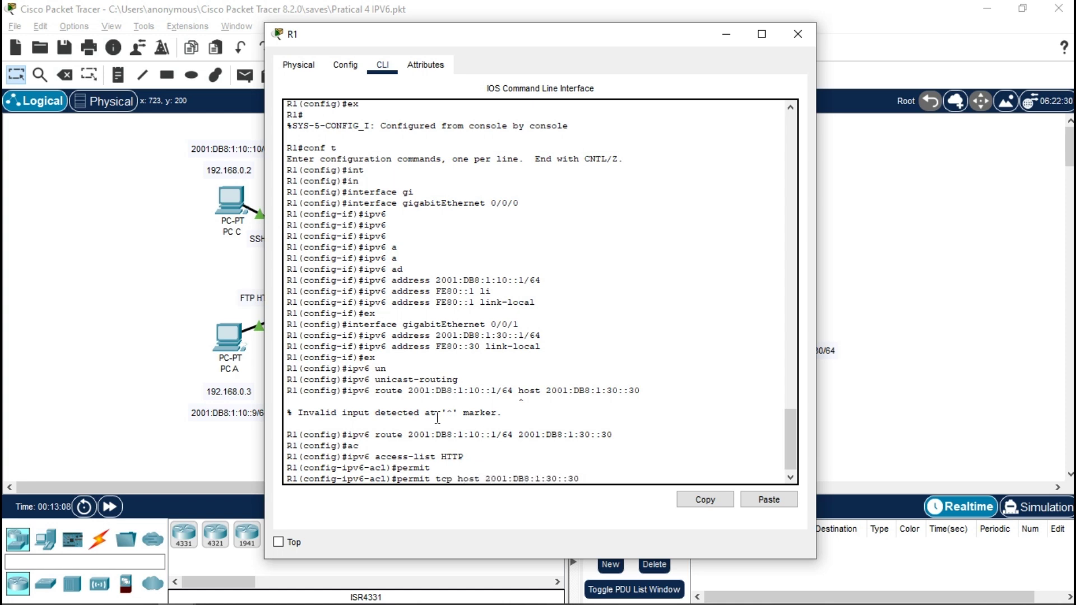
pyautogui.press('BackSpace')
pyautogui.press('BackSpace')
pyautogui.press('BackSpace')
pyautogui.press('BackSpace')
pyautogui.write('10::9 host')
pyautogui.rightClick(628, 315)
pyautogui.click(650, 341)
pyautogui.press('Left')
pyautogui.press('Left')
pyautogui.press('Left')
pyautogui.press('Left')
pyautogui.press('Left')
pyautogui.press('Left')
pyautogui.press('Left')
pyautogui.press('Left')
pyautogui.press('Left')
pyautogui.press('Left')
pyautogui.press('Left')
pyautogui.press('Left')
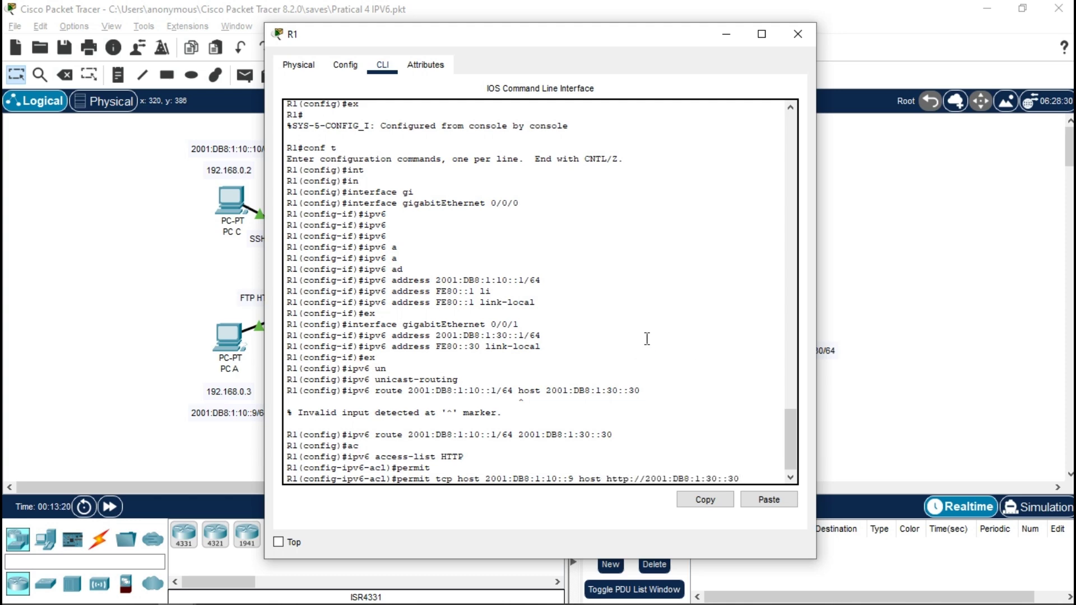
pyautogui.press('BackSpace')
pyautogui.press('BackSpace')
pyautogui.press('BackSpace')
pyautogui.press('BackSpace')
pyautogui.press('BackSpace')
pyautogui.press('BackSpace')
pyautogui.press('BackSpace')
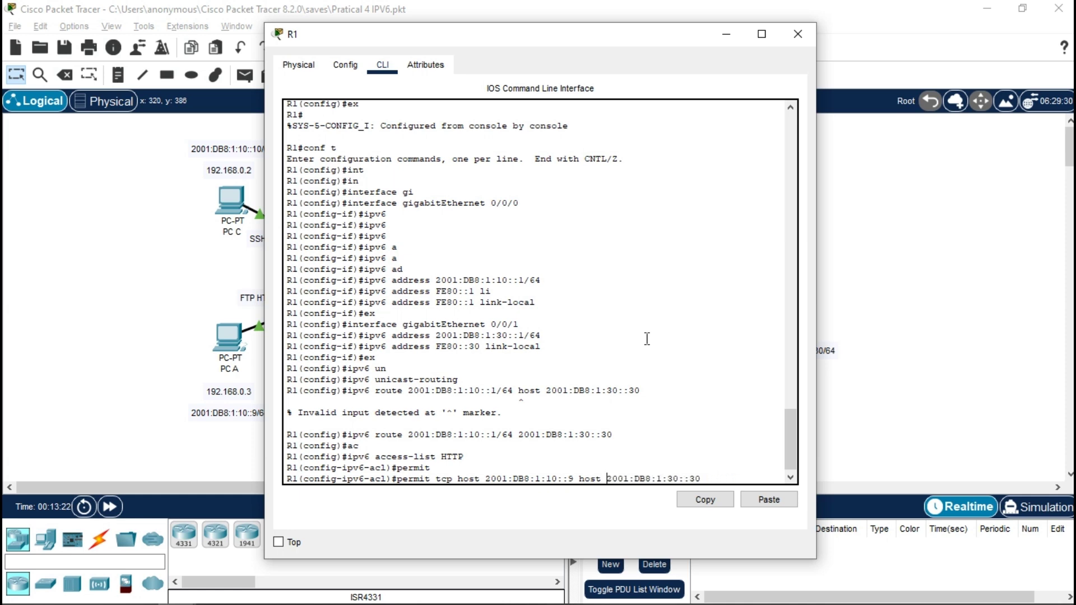
pyautogui.press('Right')
pyautogui.press('Right')
pyautogui.press('Right')
pyautogui.press('Right')
pyautogui.press('Right')
pyautogui.press('Right')
pyautogui.press('Right')
pyautogui.press('Right')
pyautogui.press('Right')
pyautogui.press('Right')
pyautogui.press('Right')
pyautogui.write('eq www')
pyautogui.press('Return')
# Add the same permit rule for port 443 and exit the access list.
pyautogui.press('Up')
pyautogui.press('BackSpace')
pyautogui.press('BackSpace')
pyautogui.press('BackSpace')
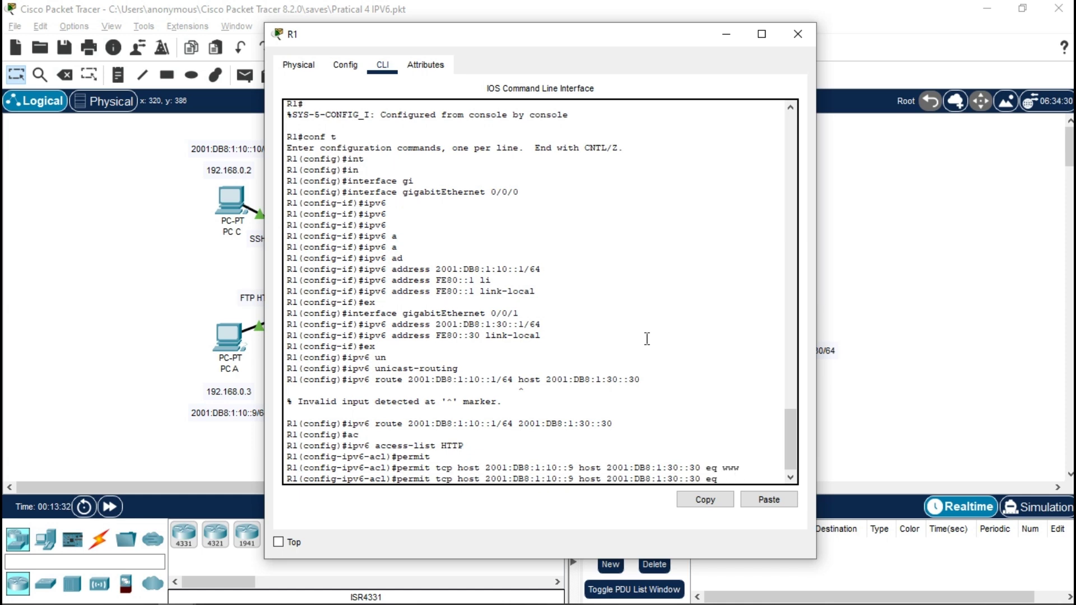
pyautogui.write('443')
pyautogui.press('Return')
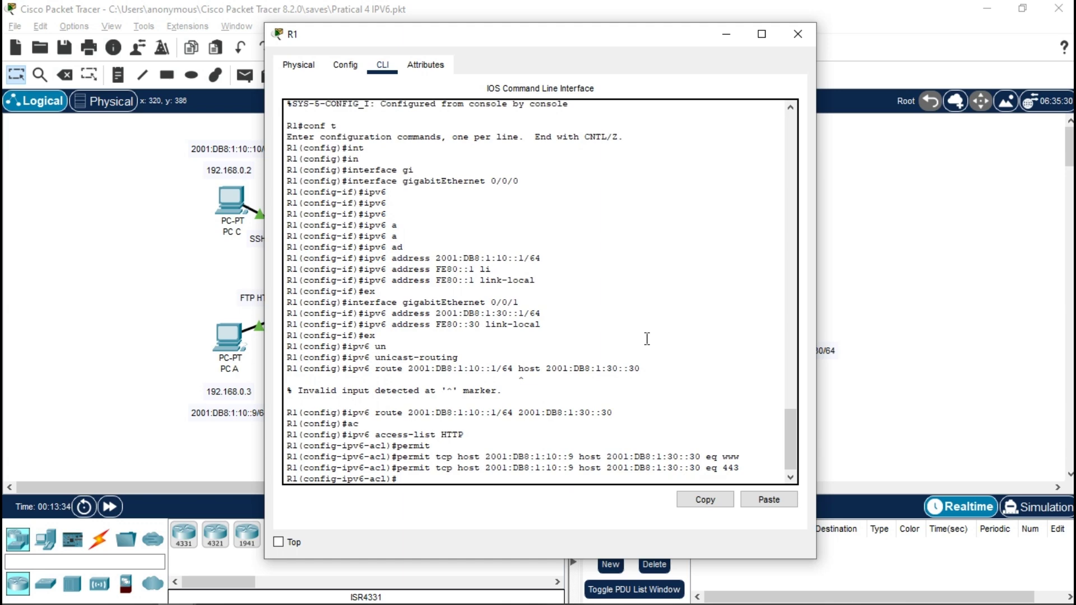
pyautogui.write('ex')
pyautogui.press('Return')
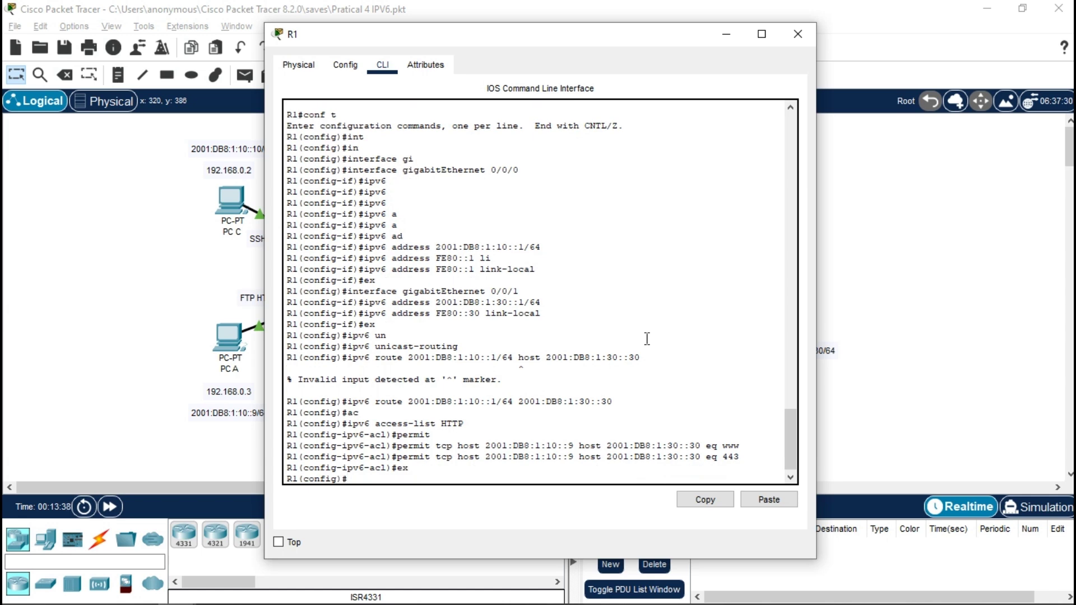
pyautogui.write('int')
pyautogui.press('Tab')
# Enter interface GigabitEthernet 0/0/0 on R1.
pyautogui.write('gi')
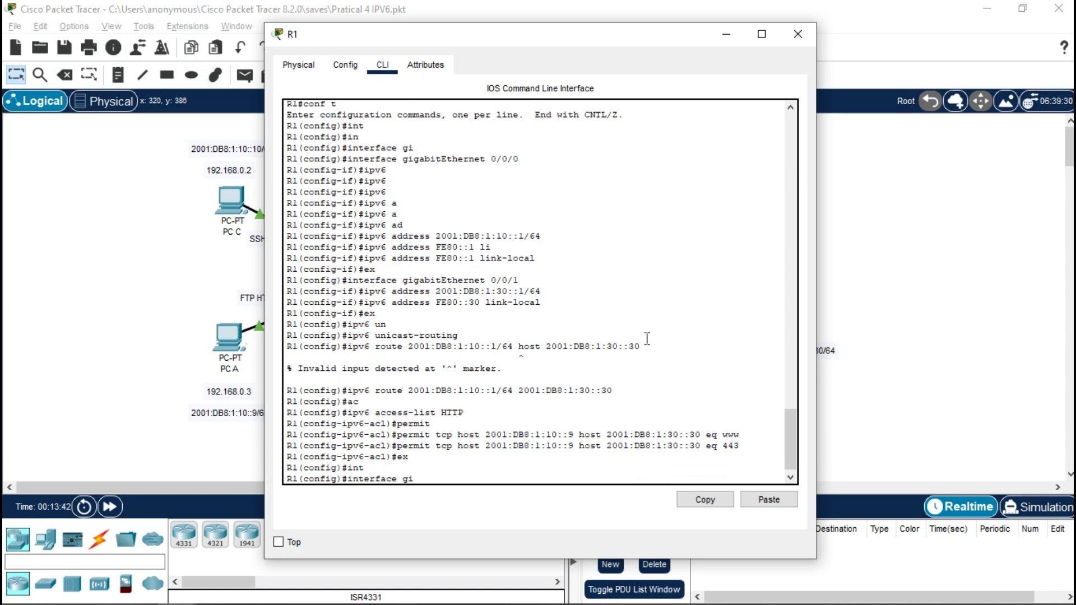
pyautogui.press('Tab')
pyautogui.write('/')
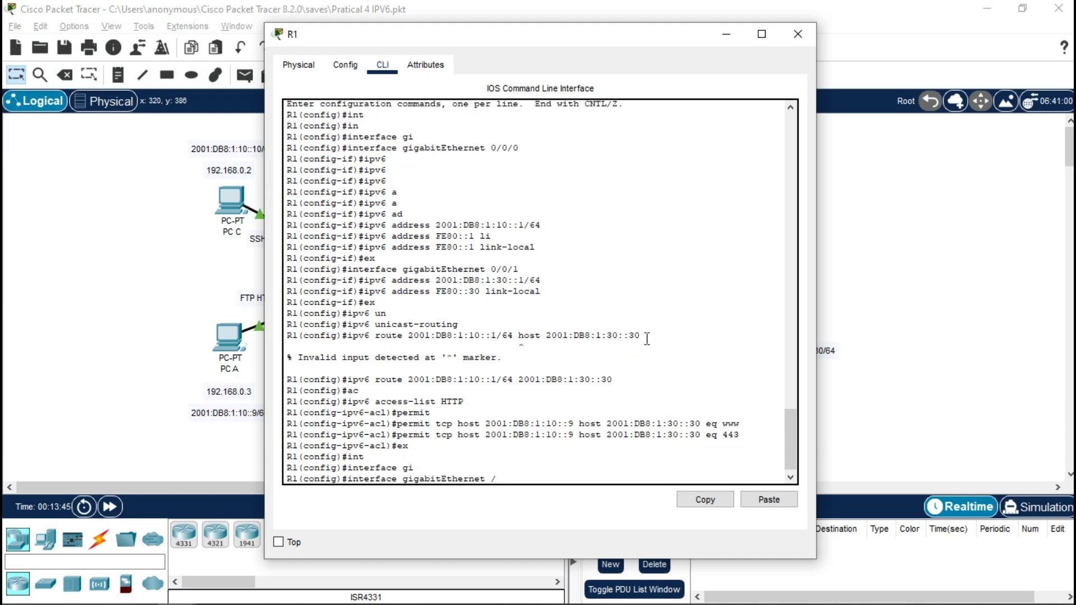
pyautogui.press('BackSpace')
pyautogui.write('0/0/0')
pyautogui.press('Return')
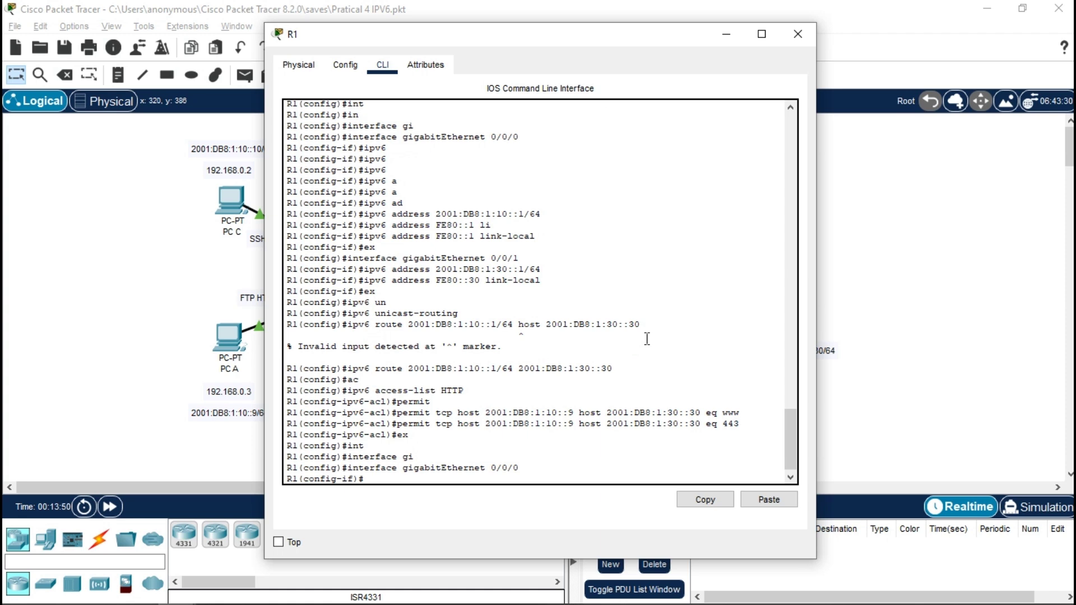
# Apply 'ipv6 traffic-filter HTTP in' on the interface and close R1's window.
pyautogui.write('ipv')
pyautogui.press('Tab')
pyautogui.write('a')
pyautogui.press('BackSpace')
pyautogui.write('tr')
pyautogui.press('Tab')
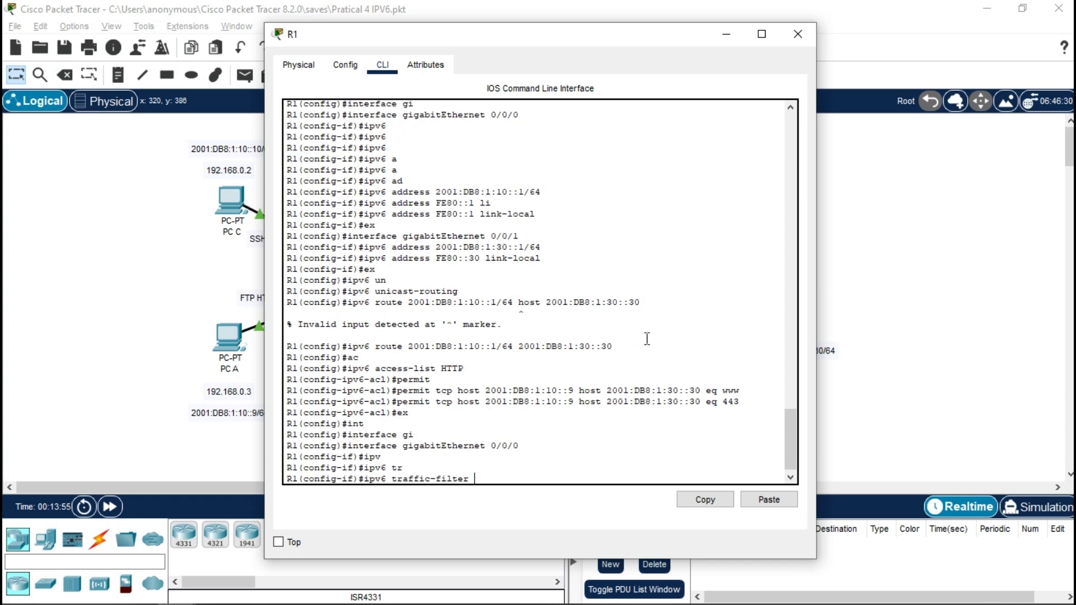
pyautogui.write('HTTP')
pyautogui.press('Return')
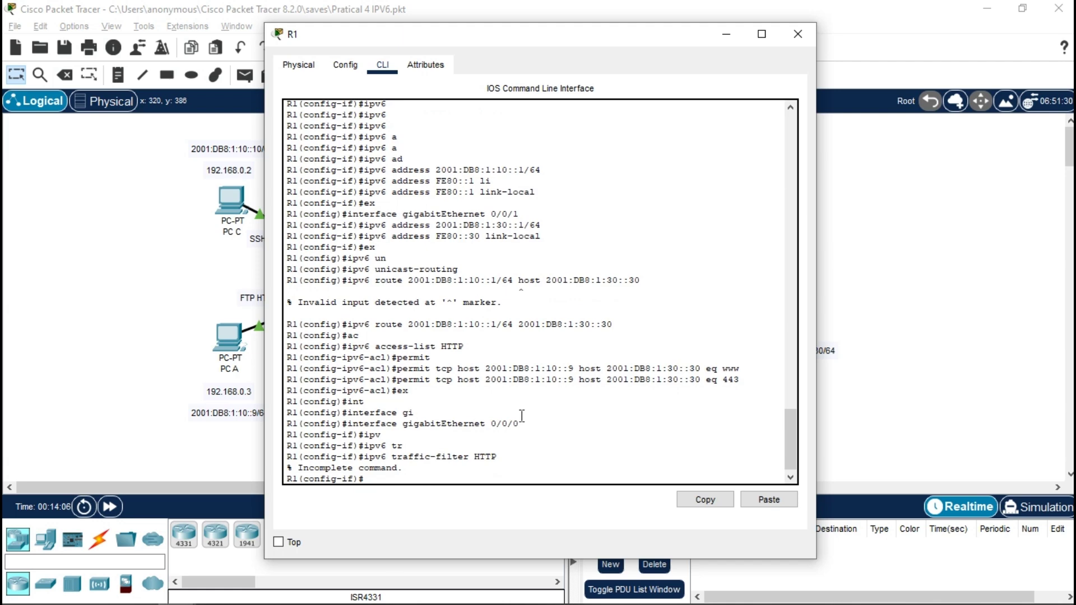
pyautogui.press('Up')
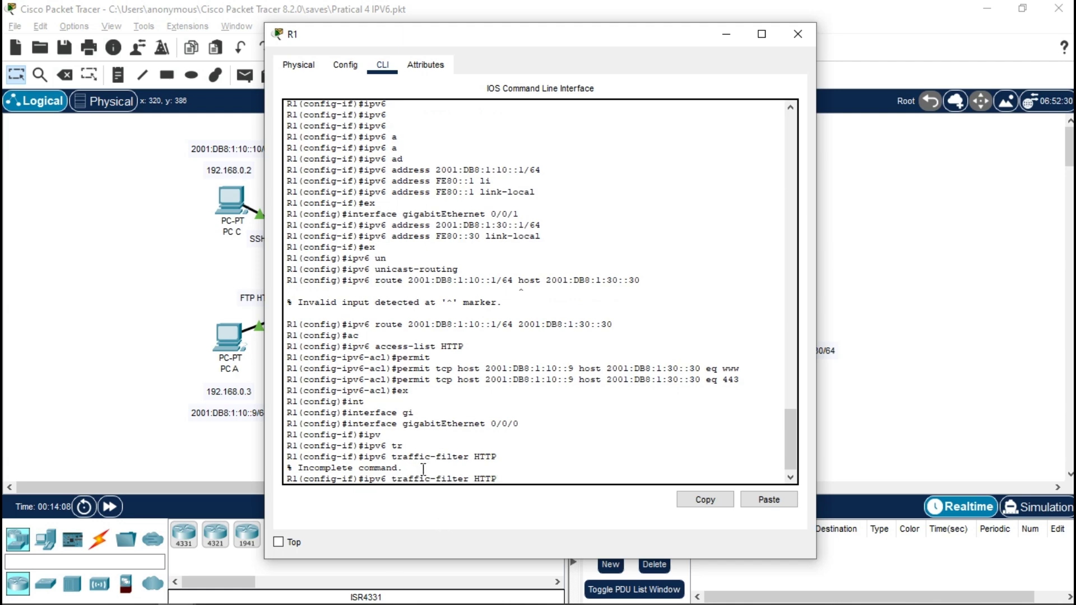
pyautogui.write('in')
pyautogui.press('Return')
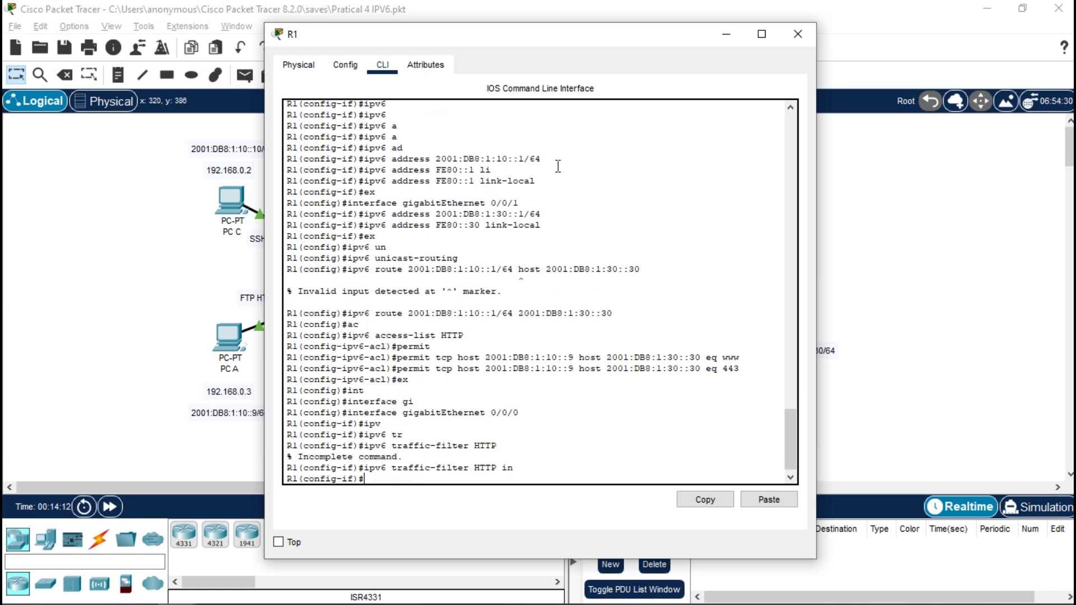
pyautogui.click(798, 34)
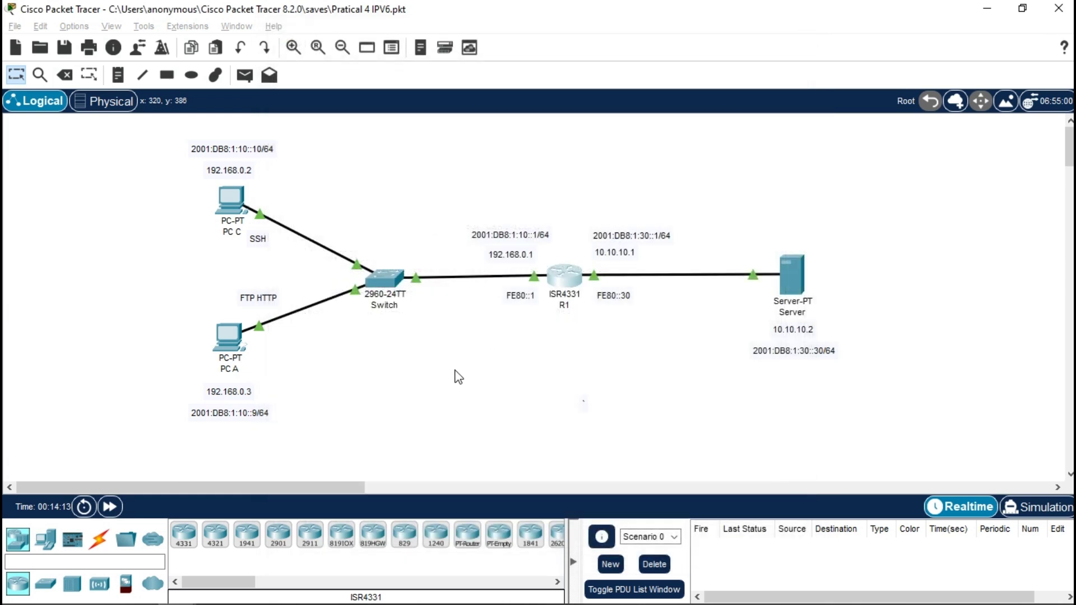
pyautogui.click(227, 339)
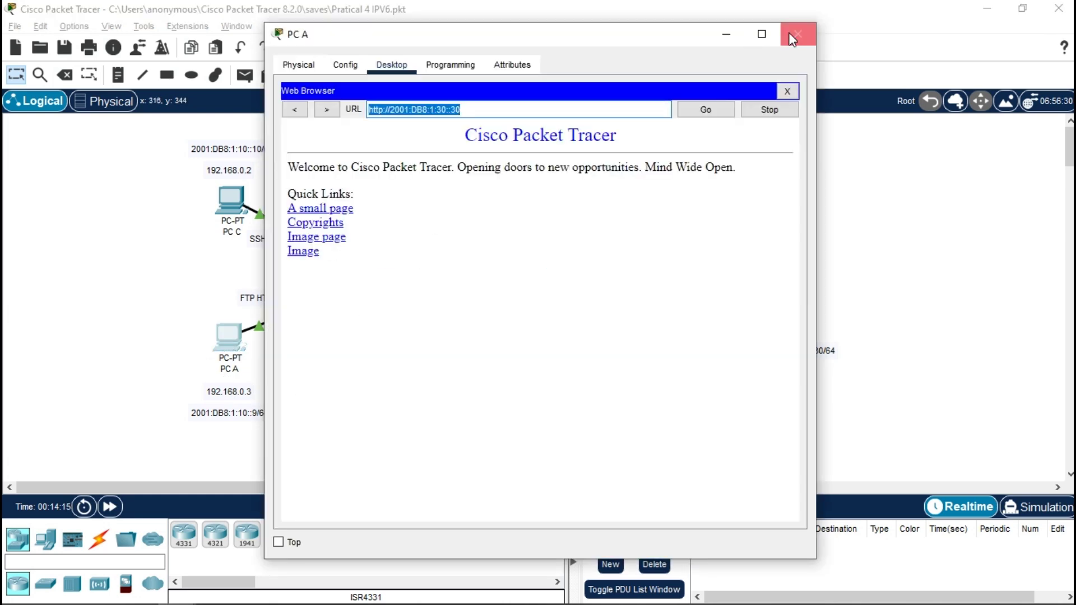
pyautogui.click(795, 104)
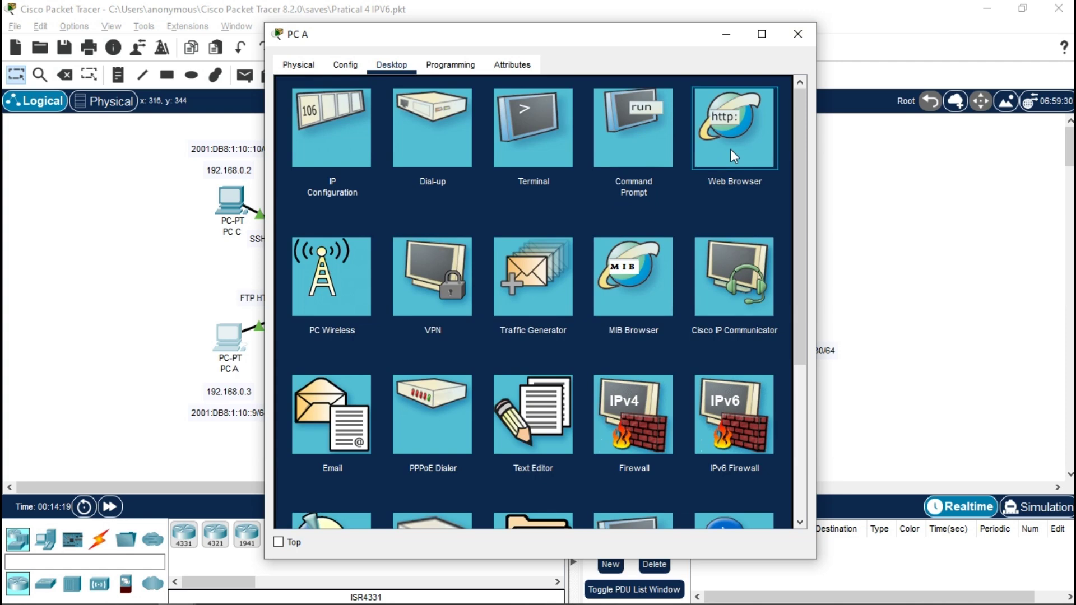
pyautogui.click(731, 151)
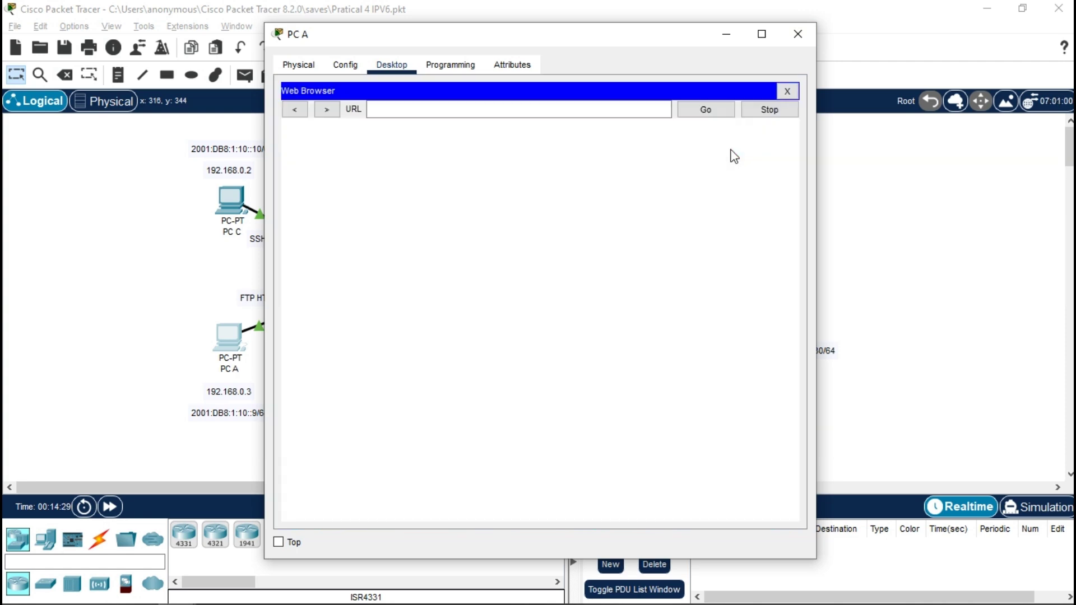
pyautogui.click(557, 109)
pyautogui.write('http://2001:DB8:1:30::30')
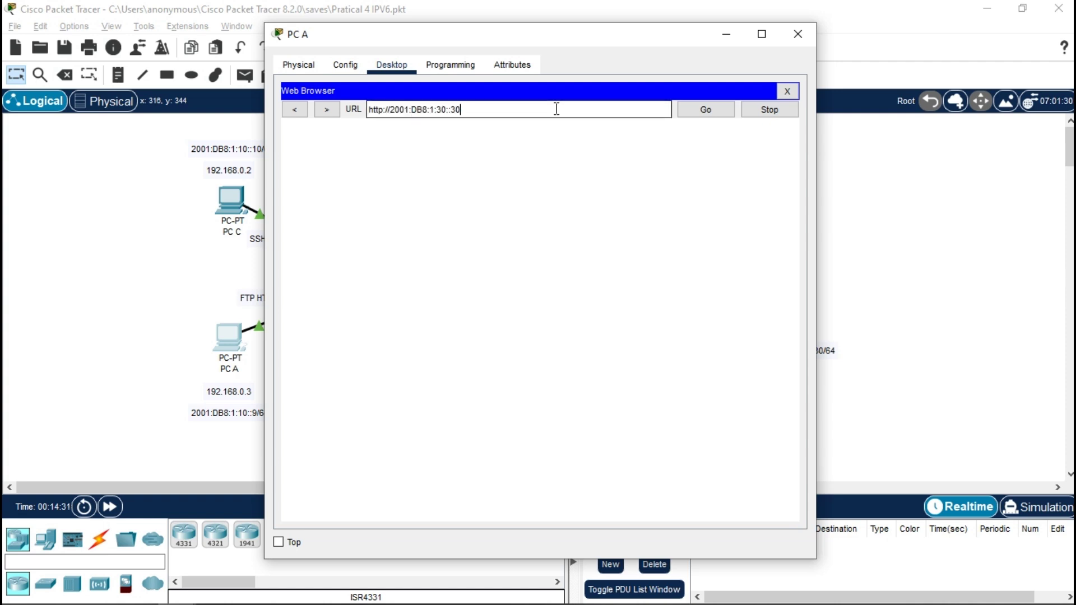
pyautogui.press('Return')
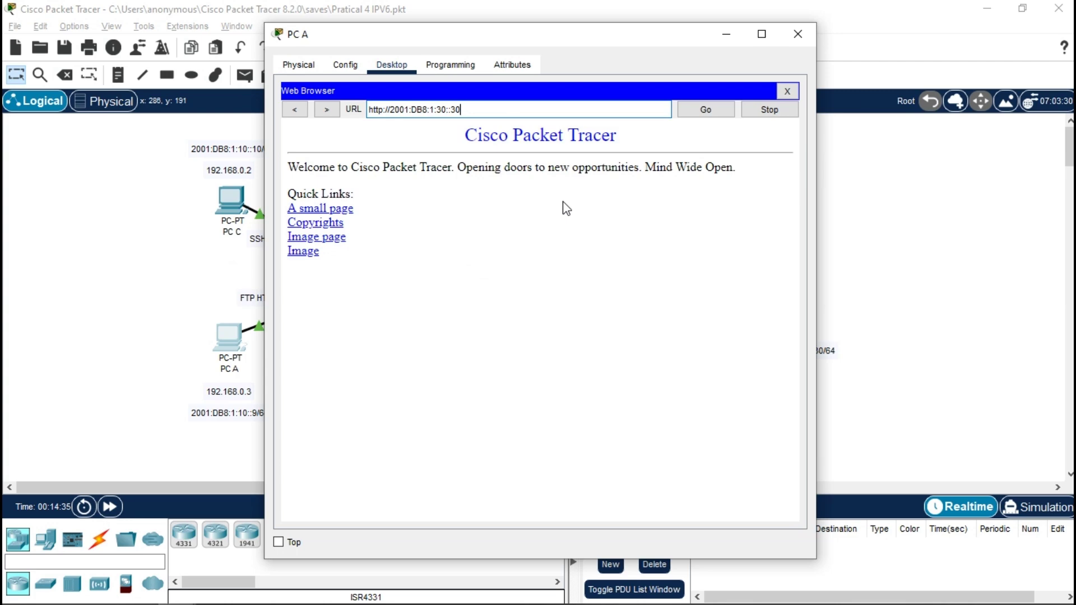
pyautogui.click(799, 34)
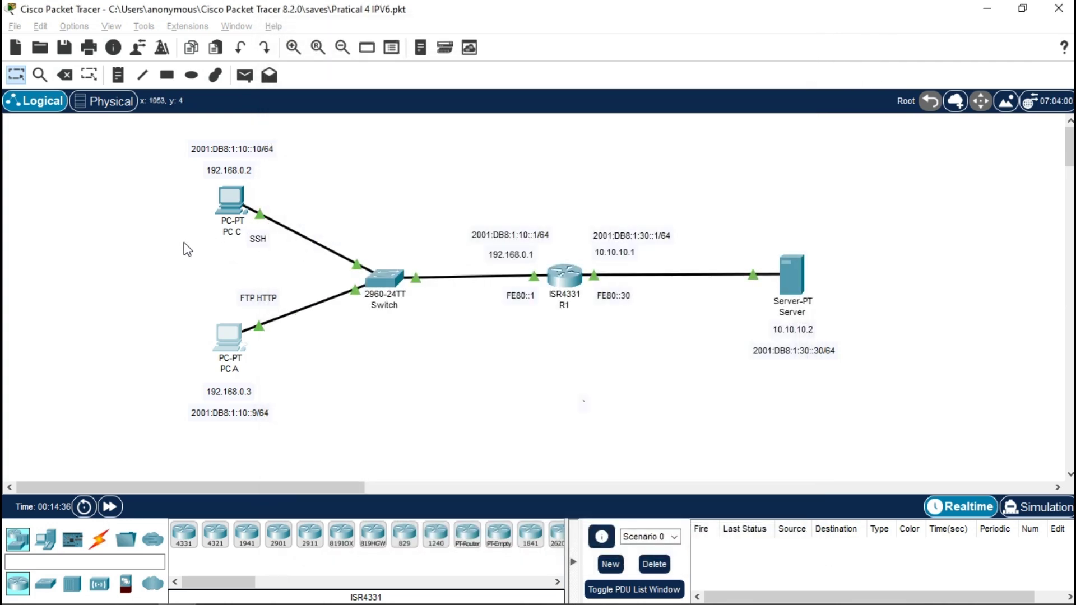
pyautogui.click(233, 201)
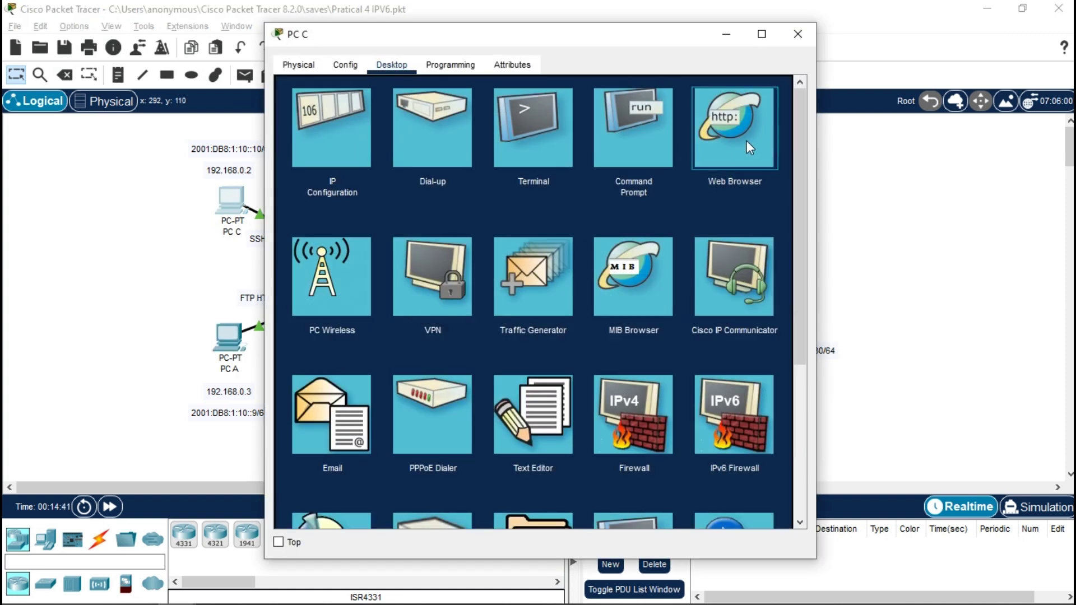
pyautogui.click(746, 142)
pyautogui.click(402, 110)
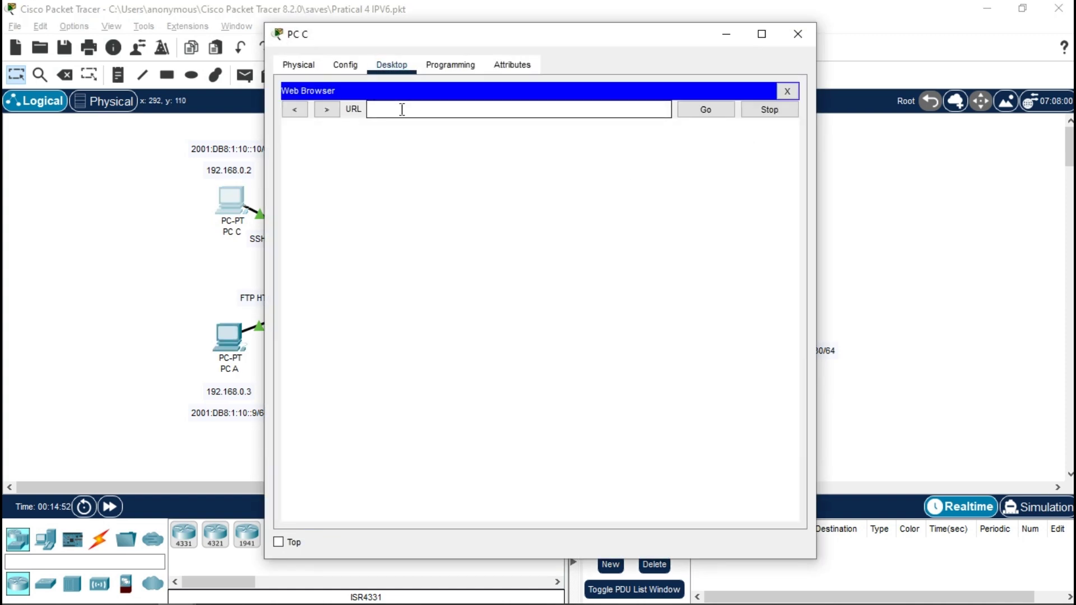
pyautogui.write('http://2001:DB8:1:30::30')
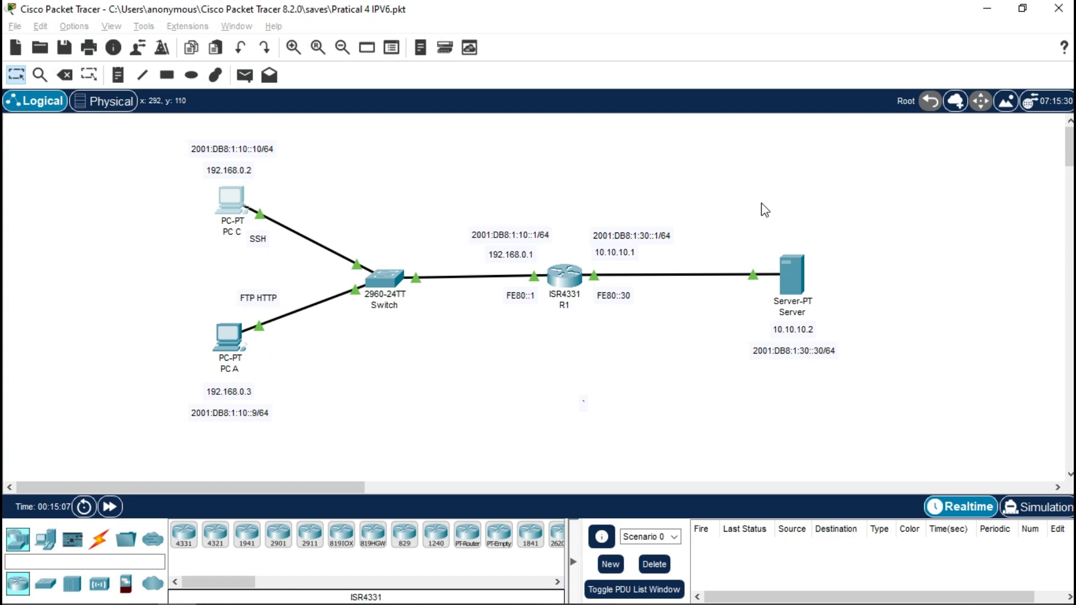
pyautogui.click(758, 212)
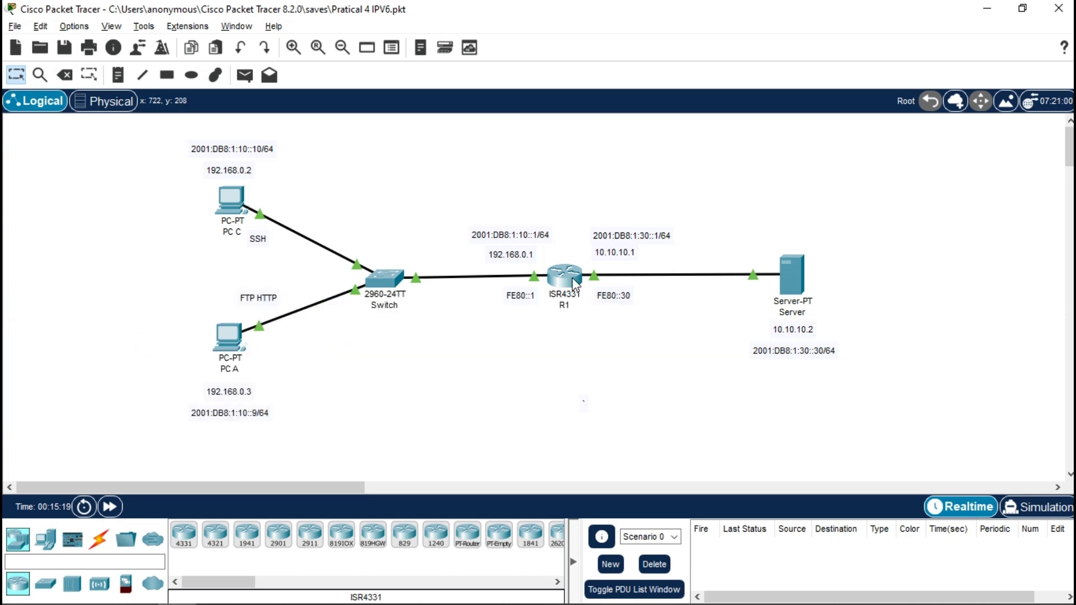
pyautogui.moveTo(573, 279)
pyautogui.moveTo(221, 599)
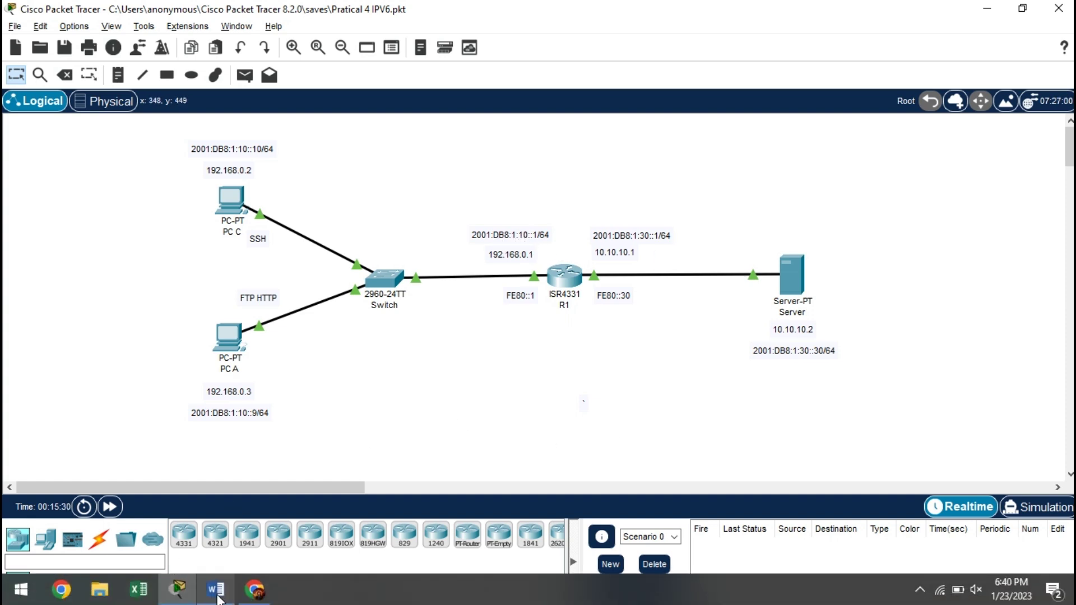
pyautogui.click(255, 591)
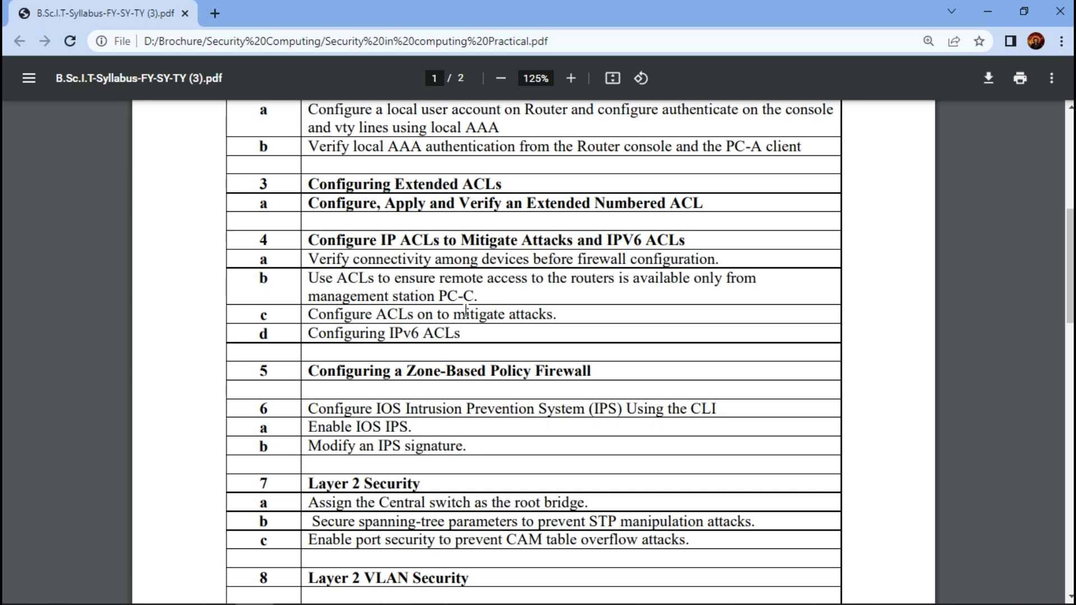
pyautogui.moveTo(469, 313); pyautogui.dragTo(494, 312)
pyautogui.click(416, 333)
pyautogui.click(988, 11)
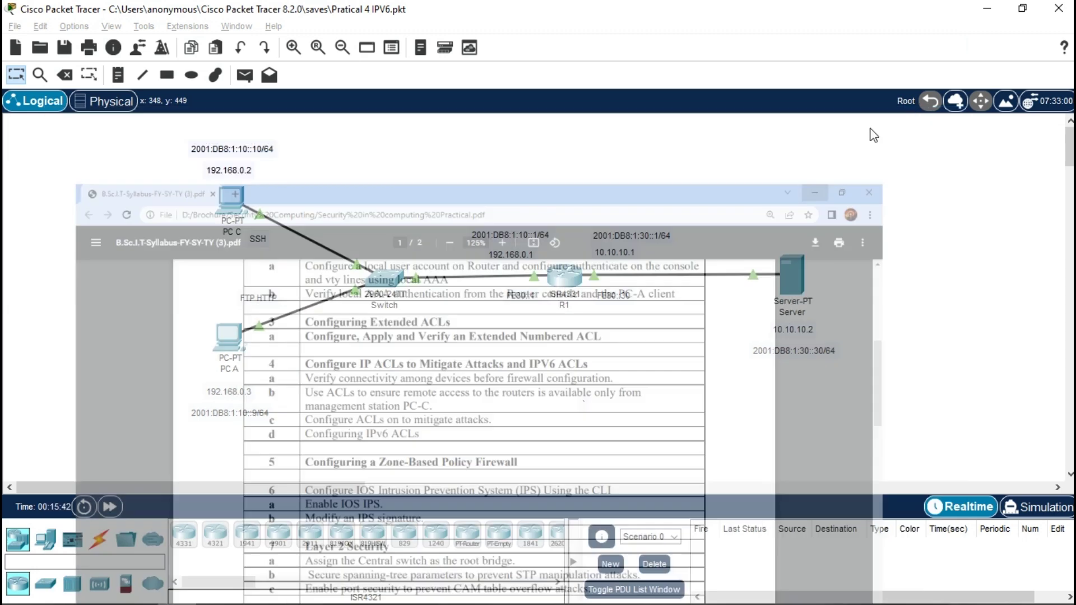